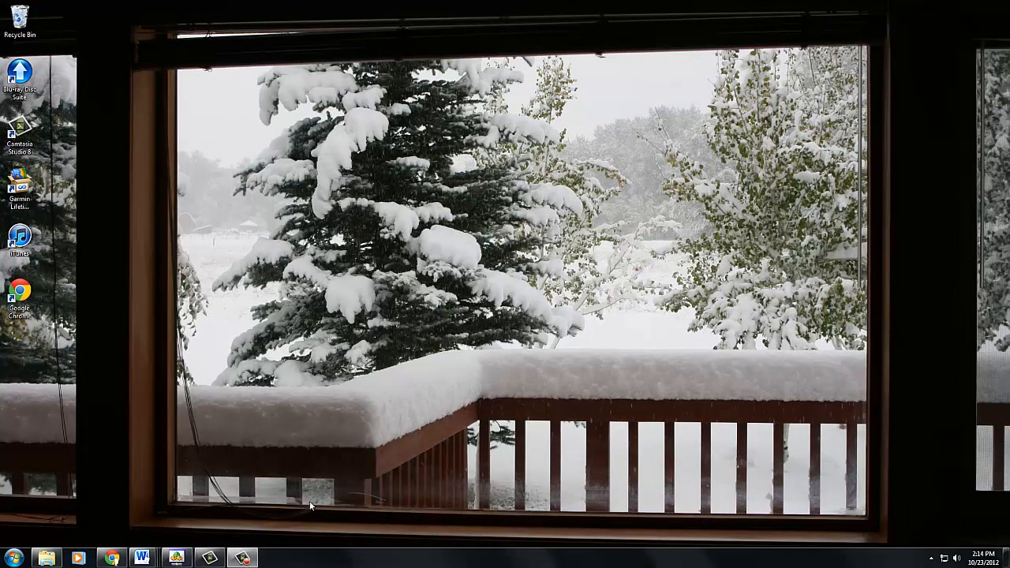
# - Switch to the remote session and read the LinkedIn group question about adding the Avery 05392 Name Badge template
pyautogui.click(177, 558)
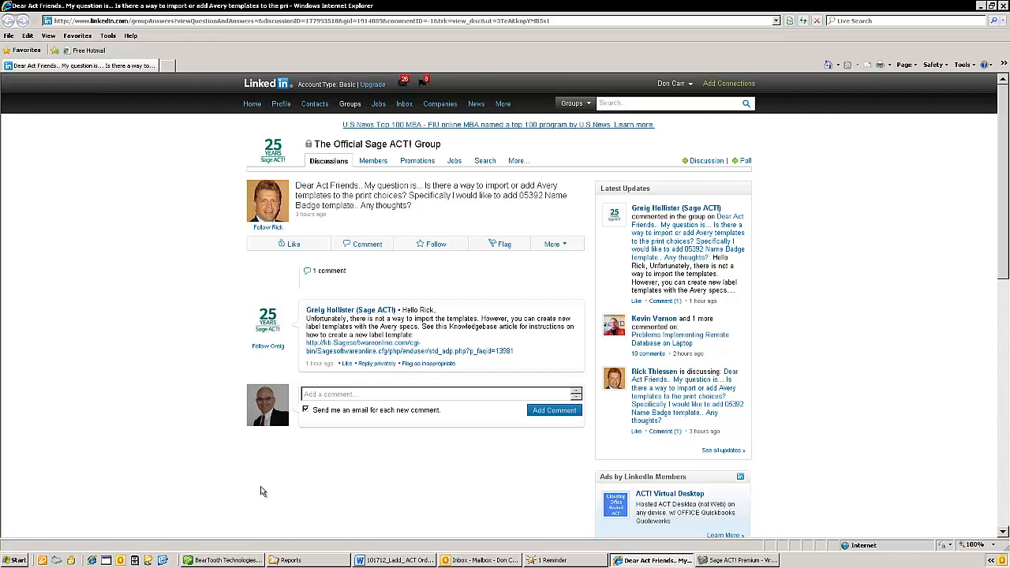
pyautogui.click(686, 7)
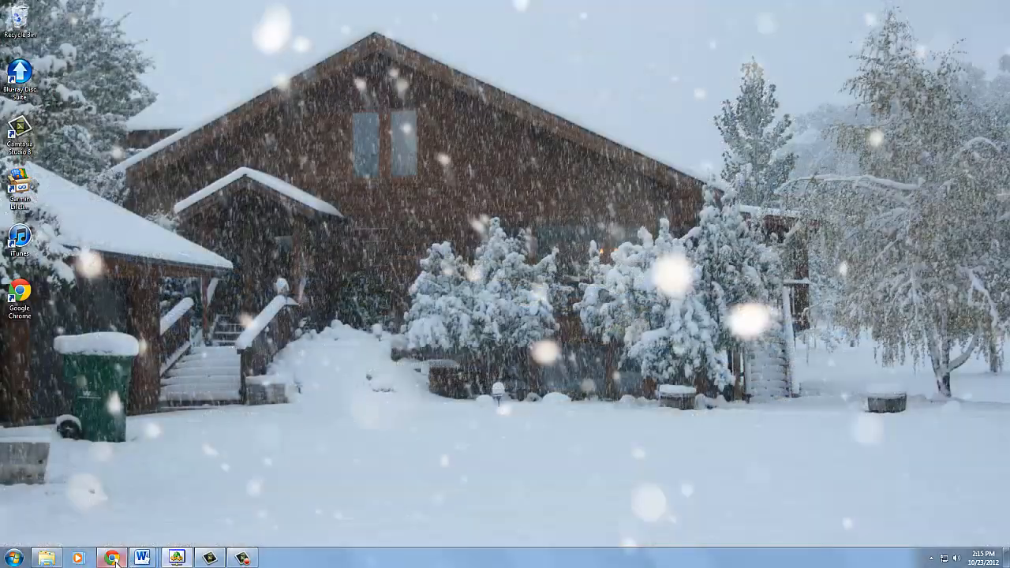
# - Switch to the Google tab in Chrome and go to avery.com
pyautogui.moveTo(112, 558)
pyautogui.click(181, 357)
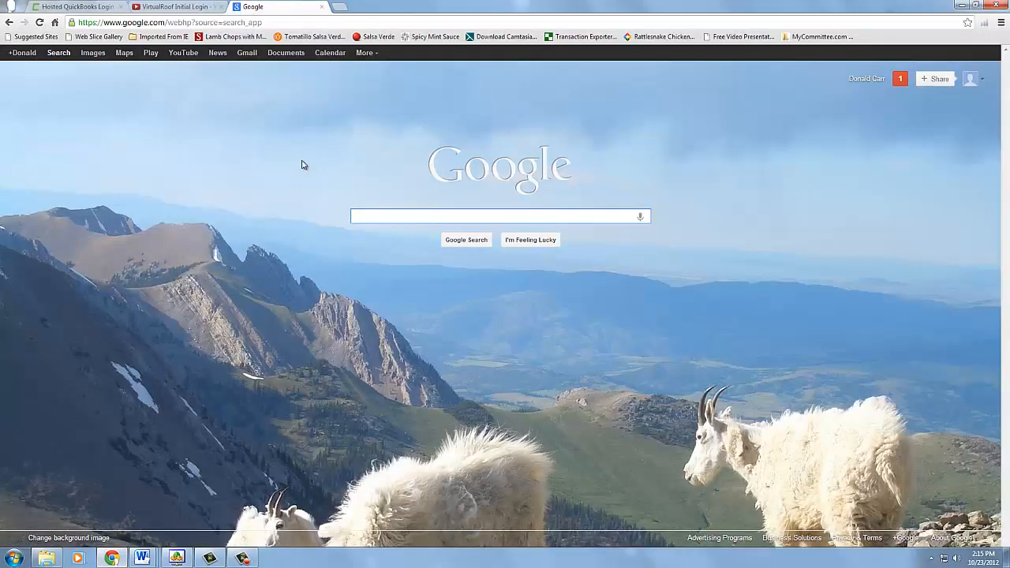
pyautogui.click(283, 22)
pyautogui.write('avery.com')
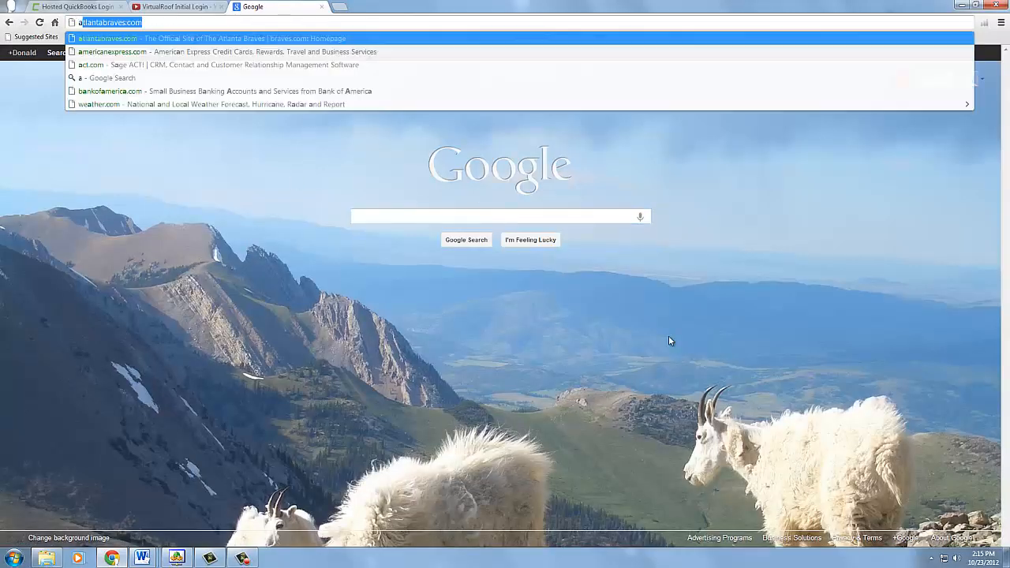
pyautogui.press('Return')
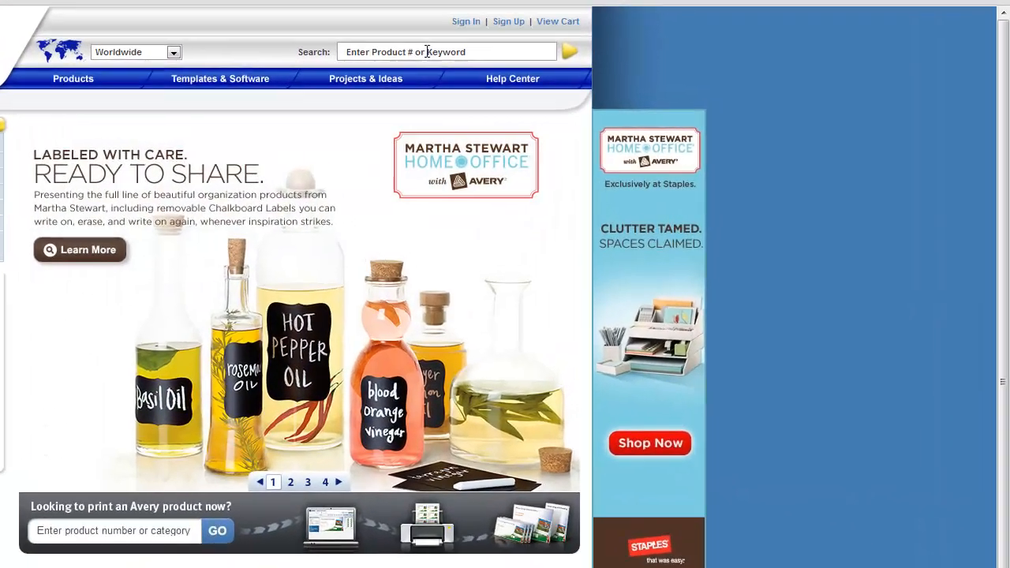
# - Search the Avery site for product number 5392 and look at the Name Badge Inserts entry
pyautogui.click(427, 51)
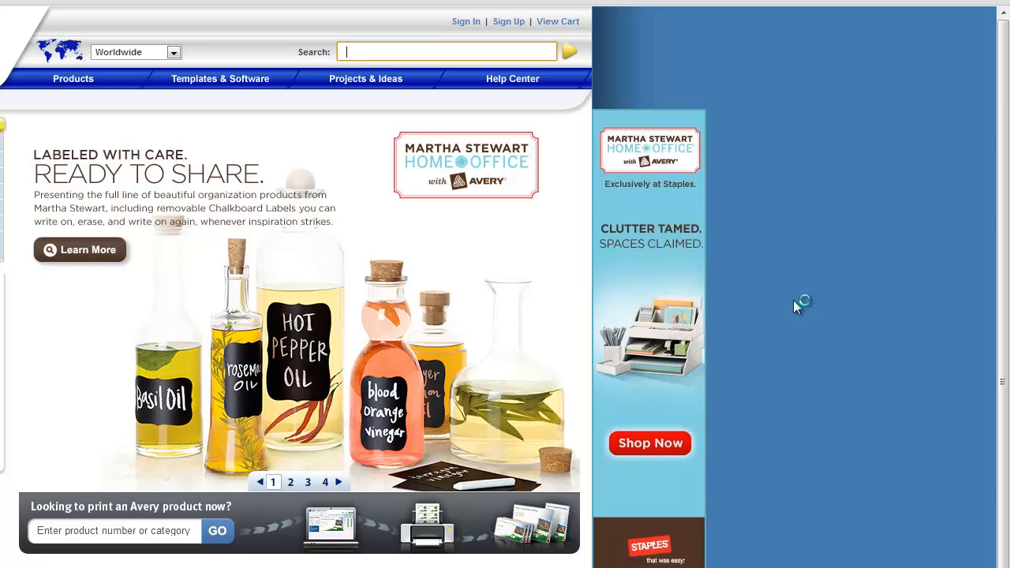
pyautogui.write('539')
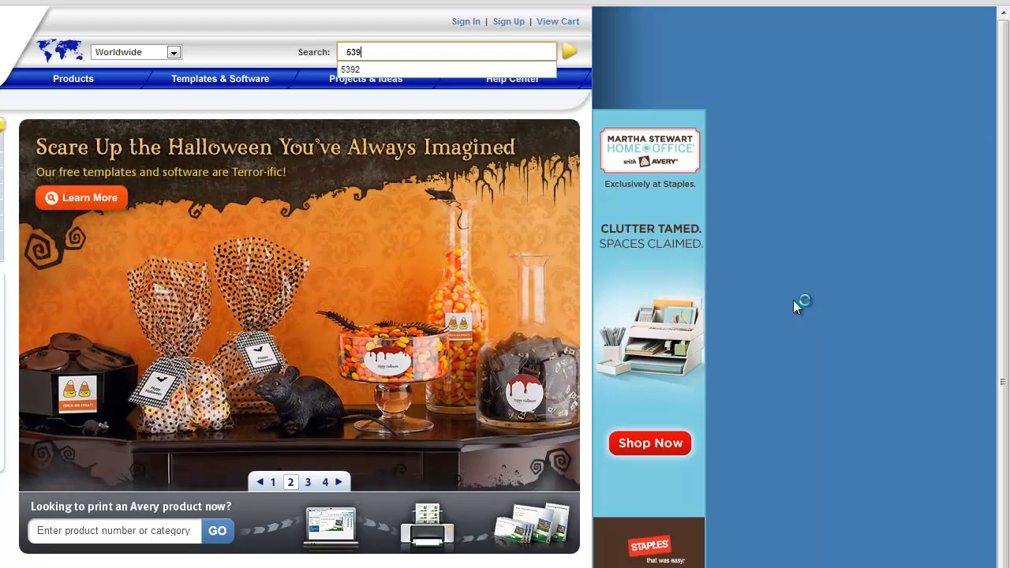
pyautogui.write('2')
pyautogui.press('Return')
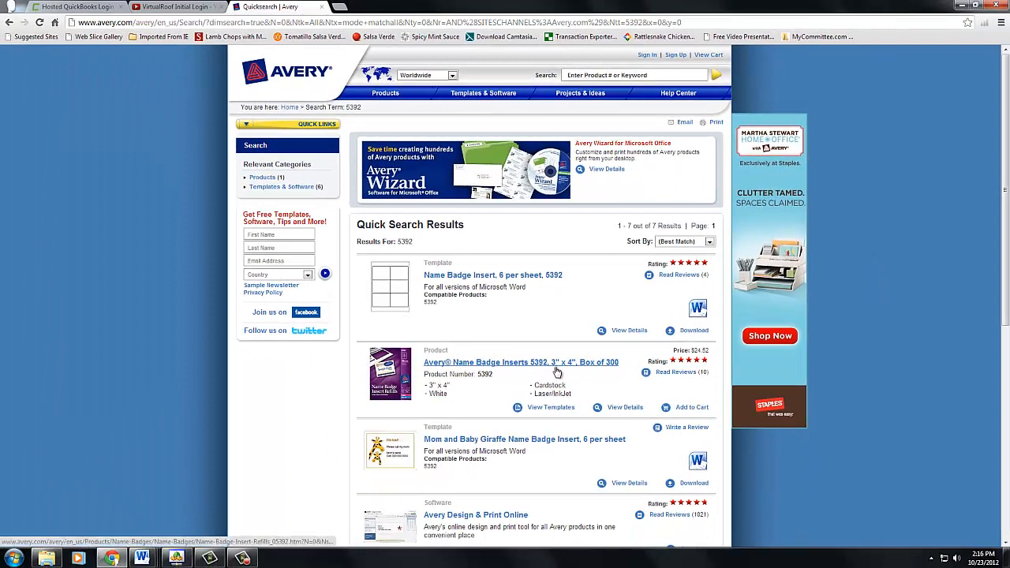
pyautogui.click(566, 369)
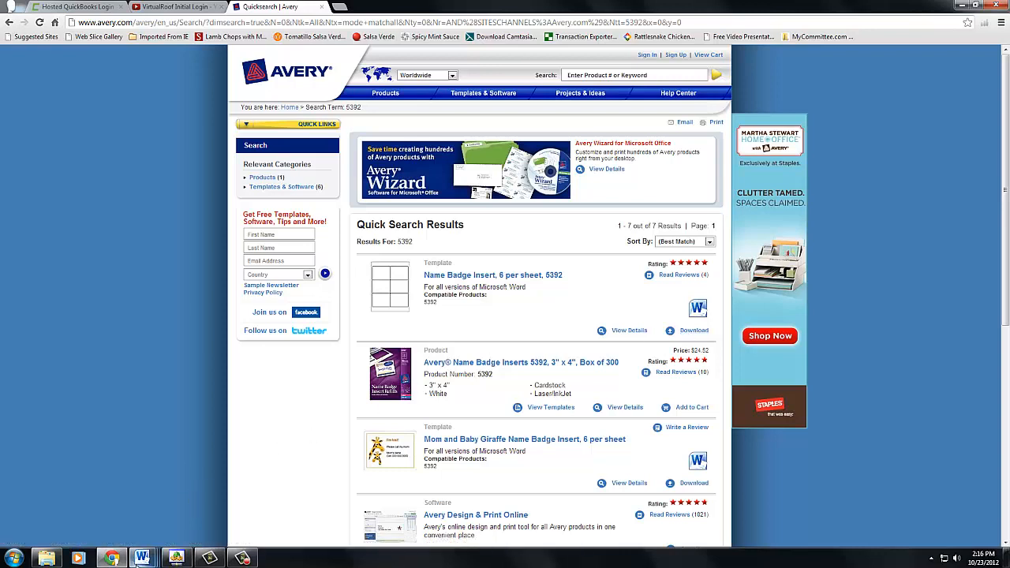
# - Switch to the name badge template in Word and check its custom page margins and its table cell height and width
pyautogui.moveTo(143, 559)
pyautogui.click(299, 505)
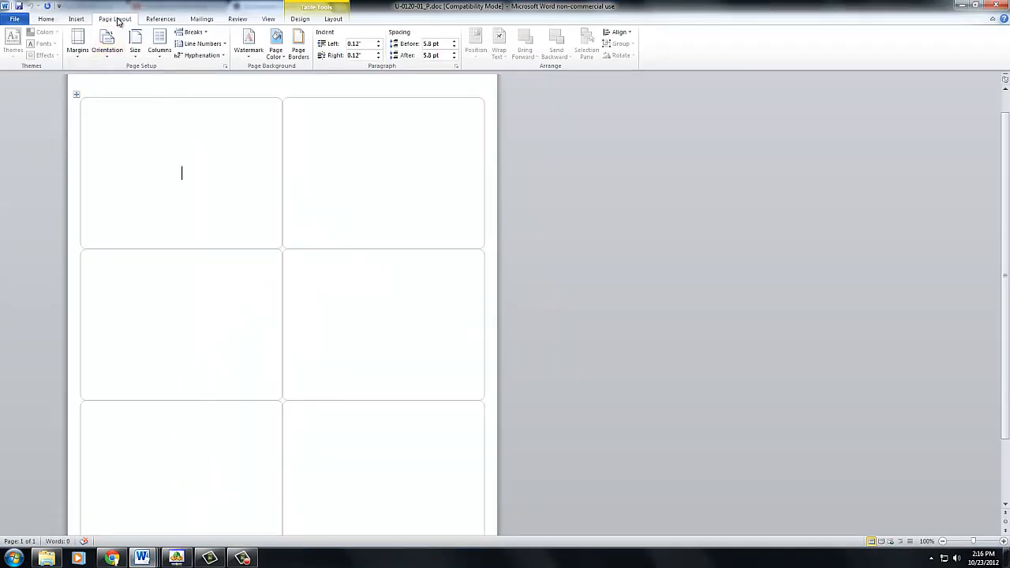
pyautogui.click(78, 53)
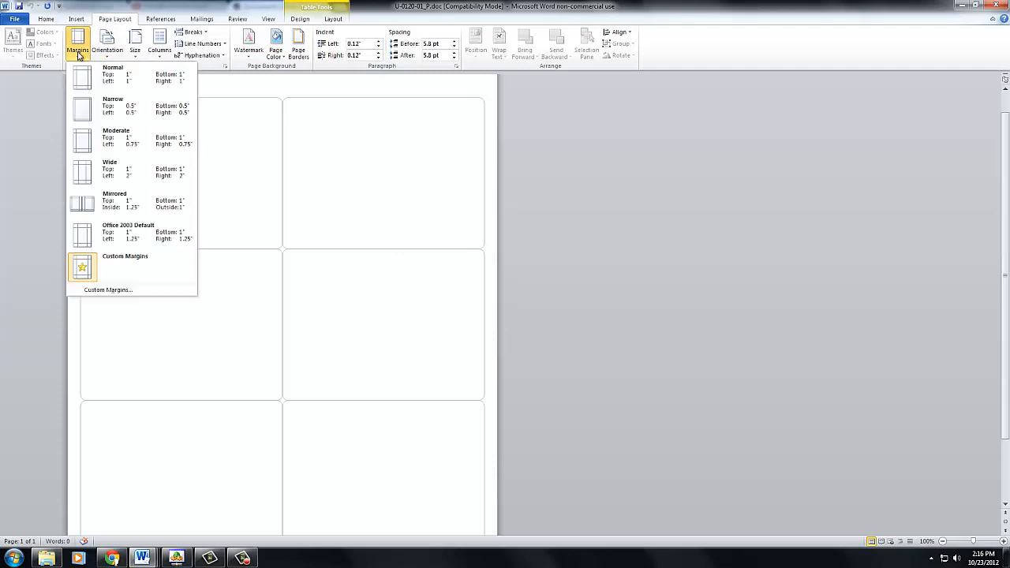
pyautogui.click(104, 292)
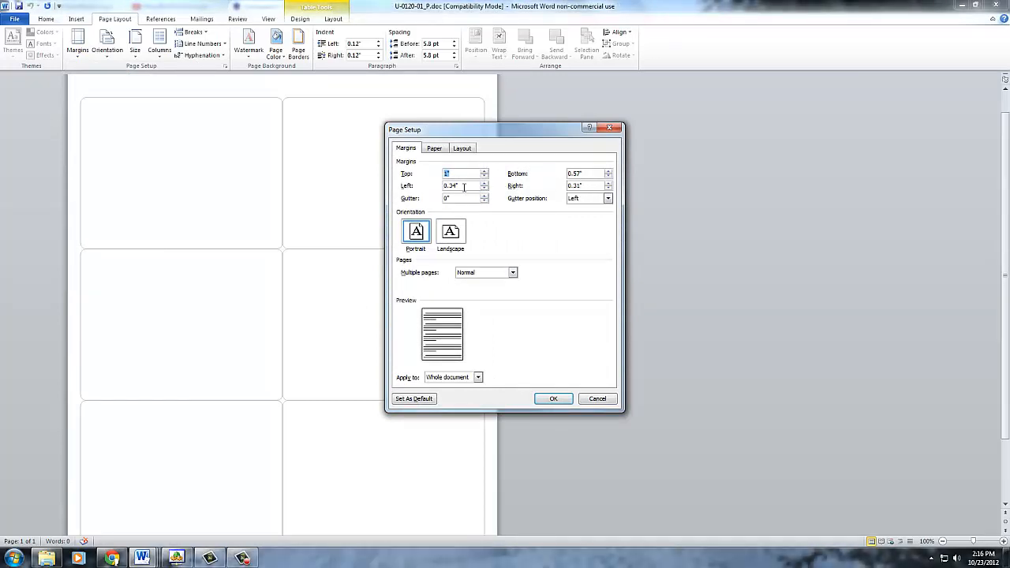
pyautogui.click(598, 399)
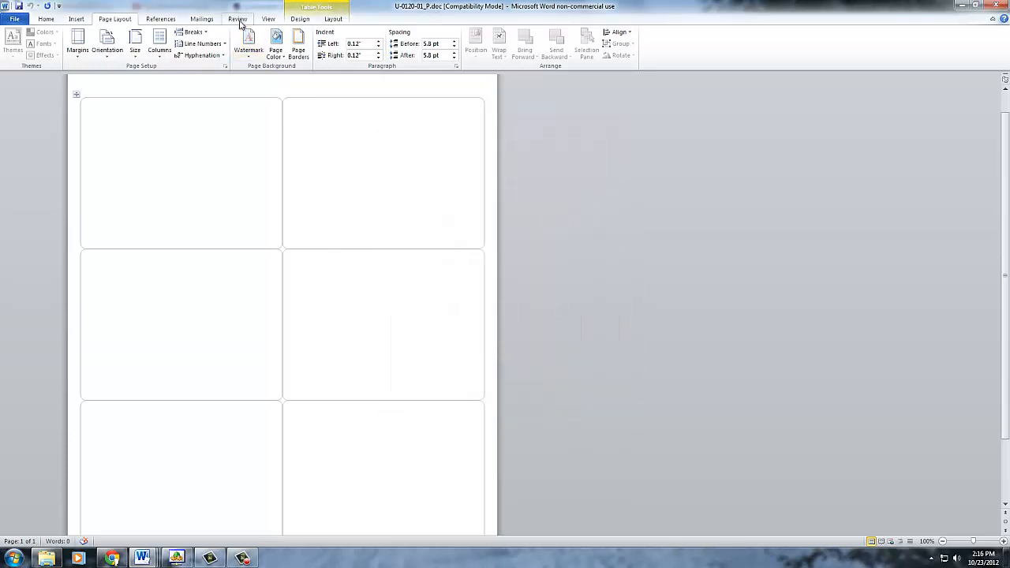
pyautogui.click(298, 19)
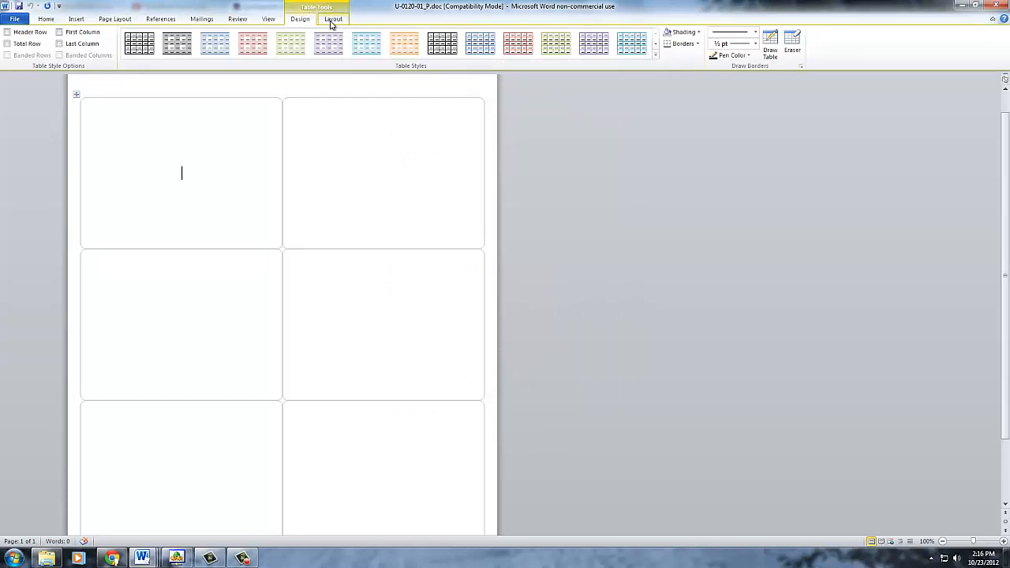
pyautogui.click(332, 21)
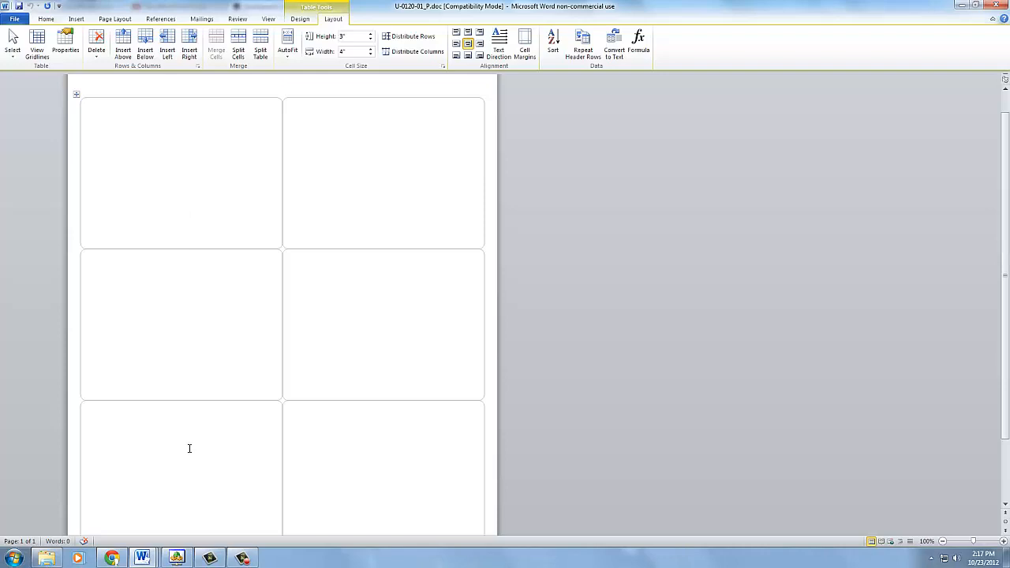
# - Switch to Sage ACT! in the remote session and start a new contact report template based on Contact Labels
pyautogui.click(179, 558)
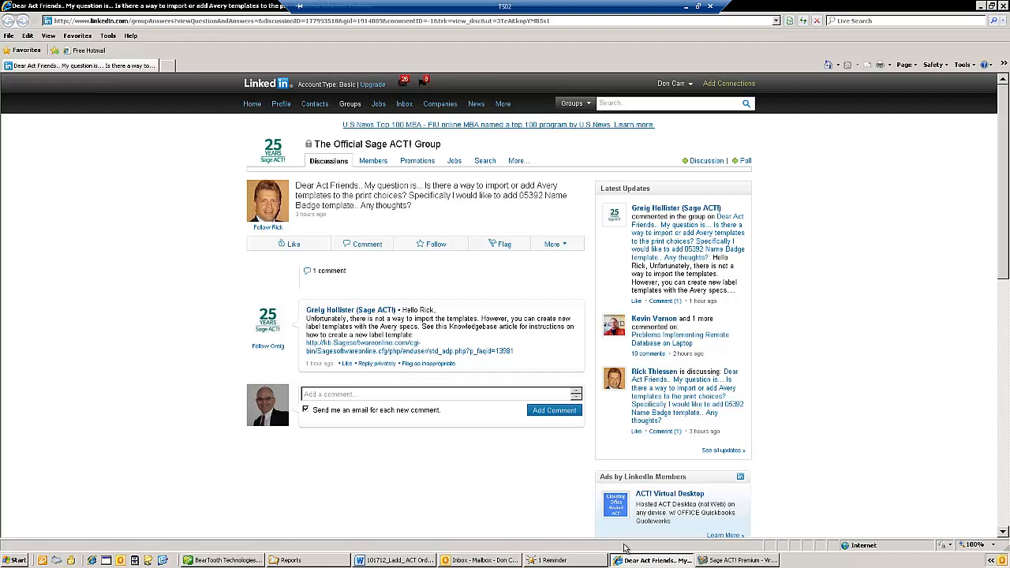
pyautogui.click(732, 561)
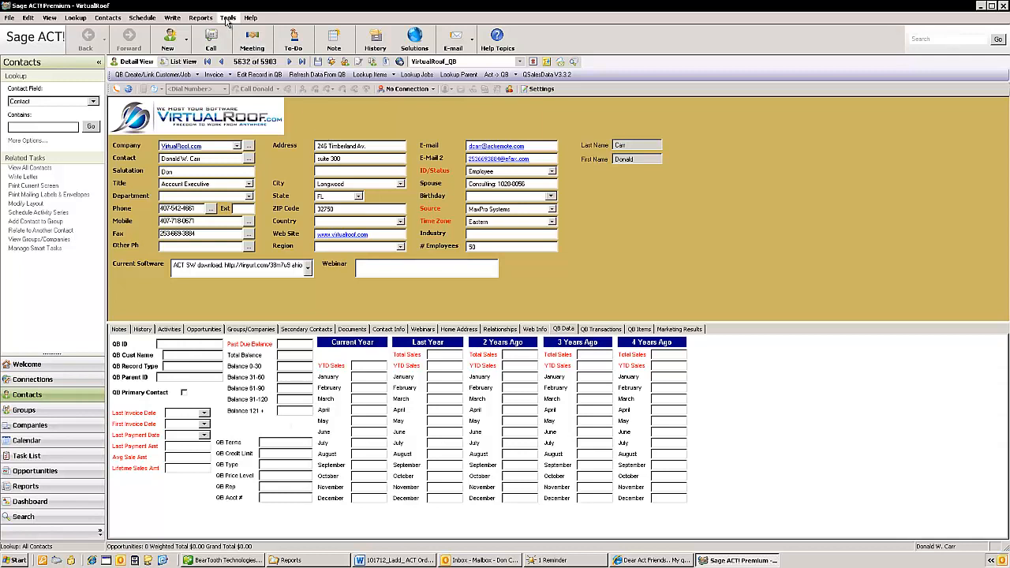
pyautogui.click(200, 18)
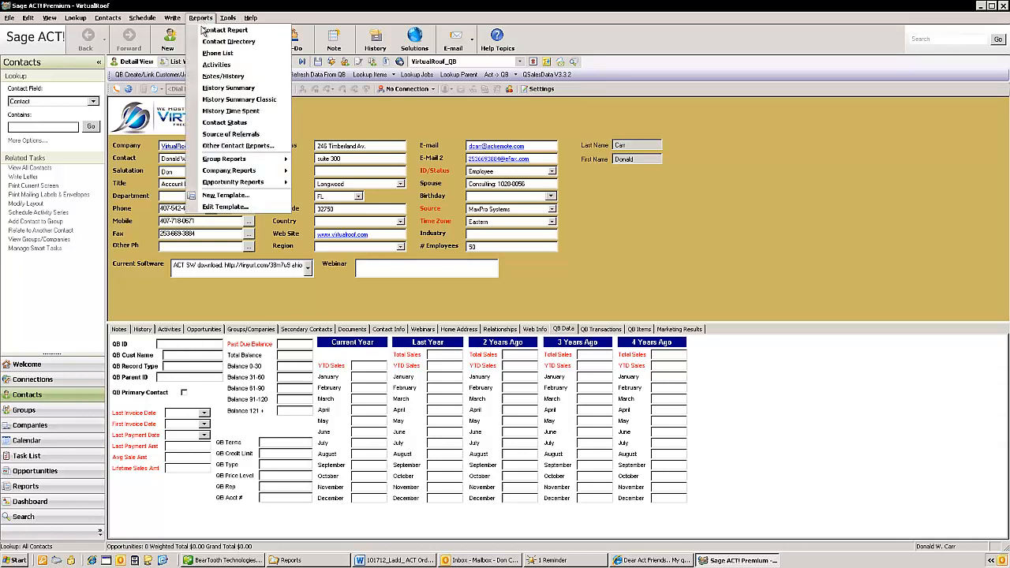
pyautogui.click(224, 196)
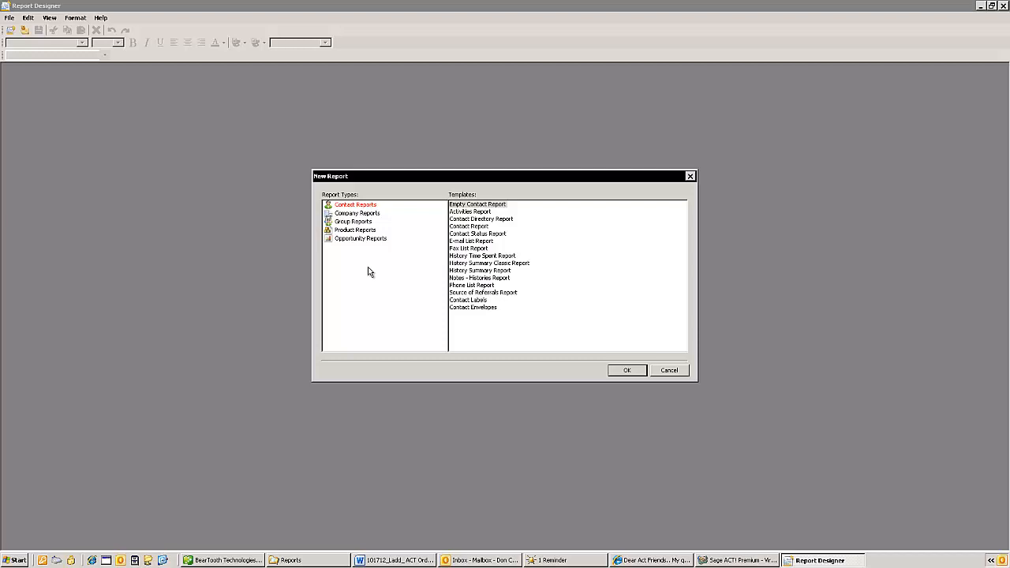
pyautogui.click(478, 301)
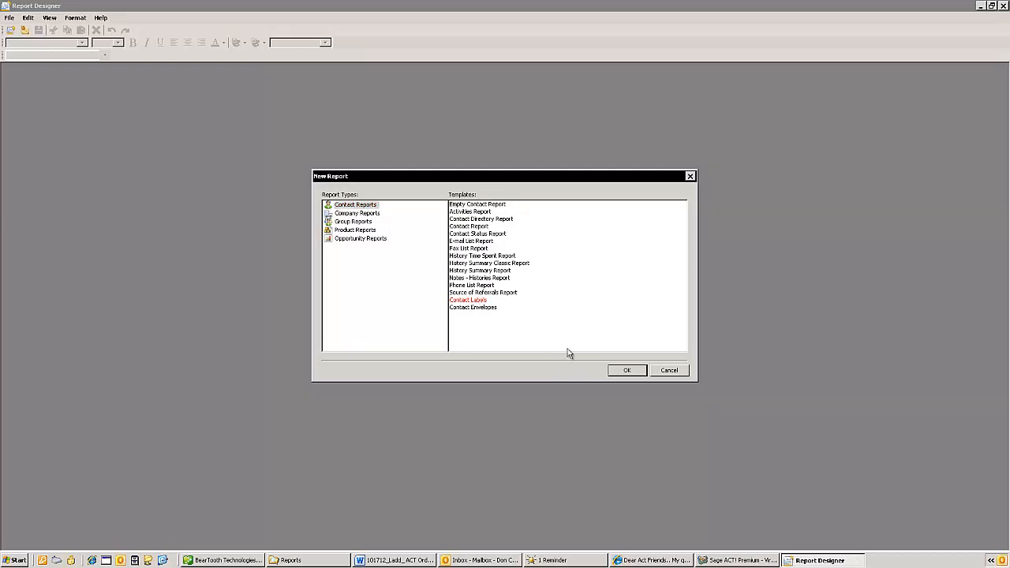
pyautogui.click(628, 370)
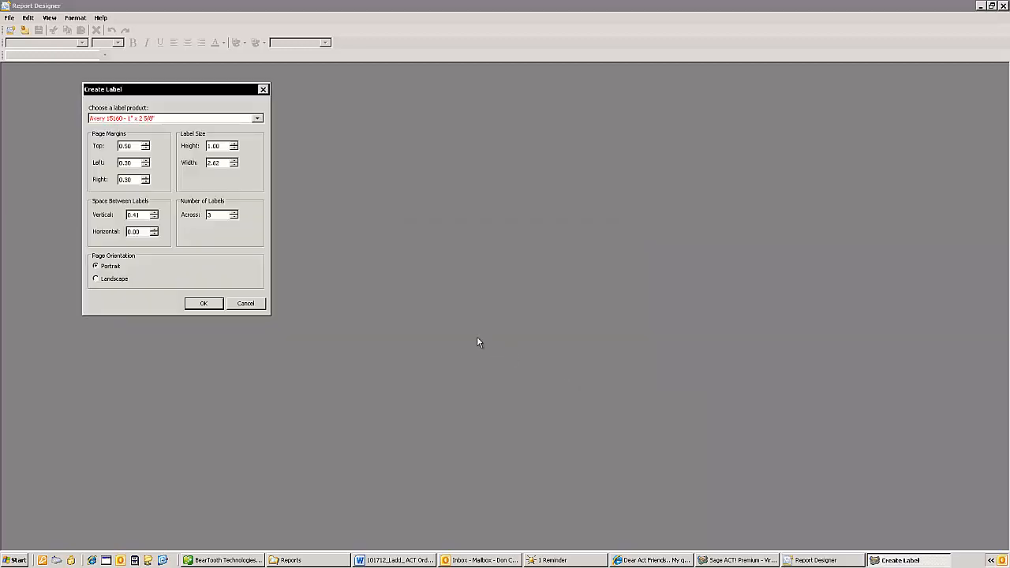
# - Choose the Avery 5164 - 3" 1/3 x 4" label product as the starting point for the new label
pyautogui.click(257, 119)
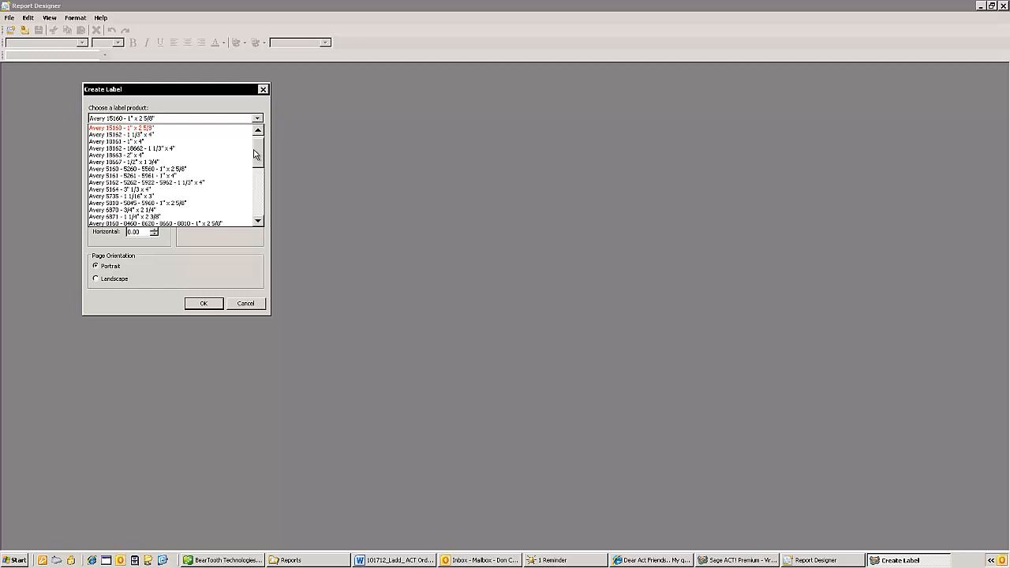
pyautogui.moveTo(257, 161); pyautogui.dragTo(259, 131)
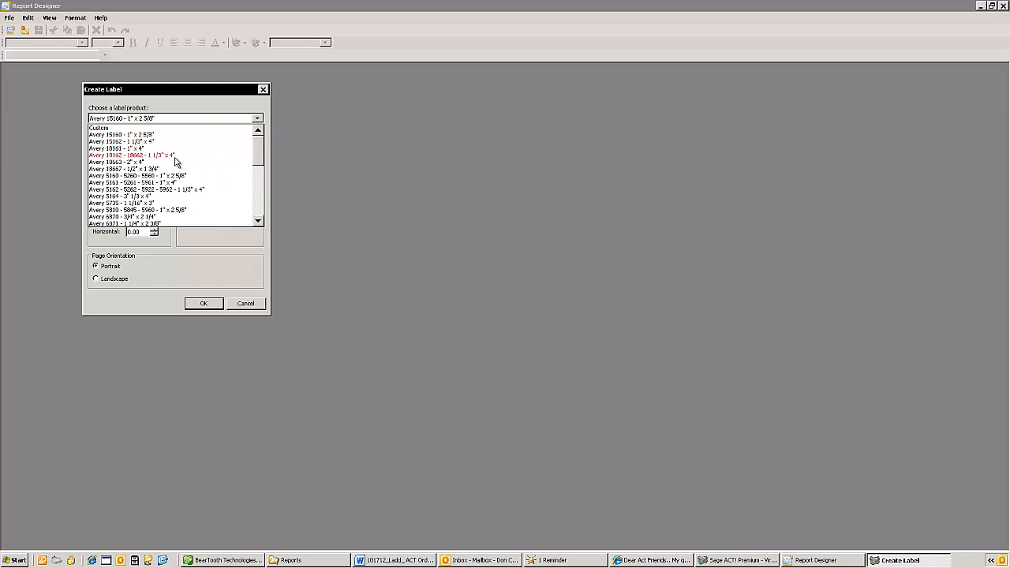
pyautogui.click(120, 197)
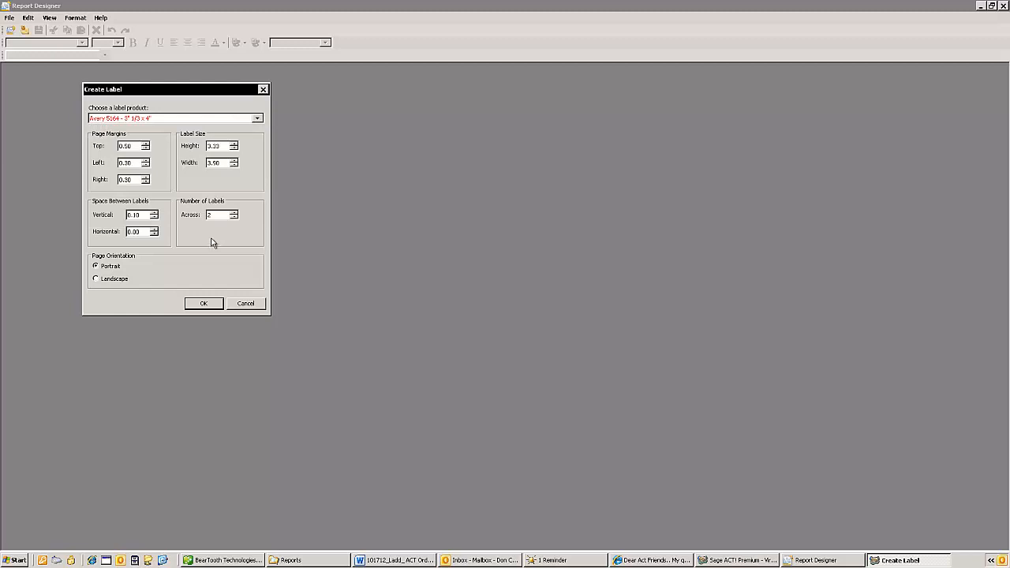
# - Set the label size to a height of 3.00 and a width of 4.00
pyautogui.click(222, 145)
pyautogui.write('3')
pyautogui.click(219, 162)
pyautogui.moveTo(221, 162); pyautogui.dragTo(192, 167)
pyautogui.write('4')
# - Set the label page margins to 1.00 top, 0.34 left and 0.31 right
pyautogui.click(135, 147)
pyautogui.write('1')
pyautogui.click(133, 162)
pyautogui.press('BackSpace')
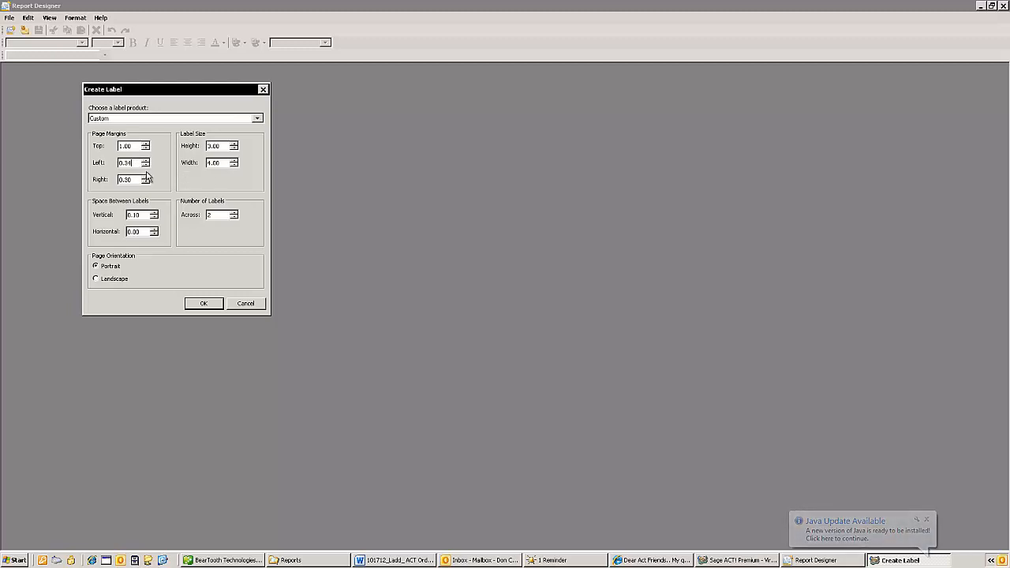
pyautogui.write('4')
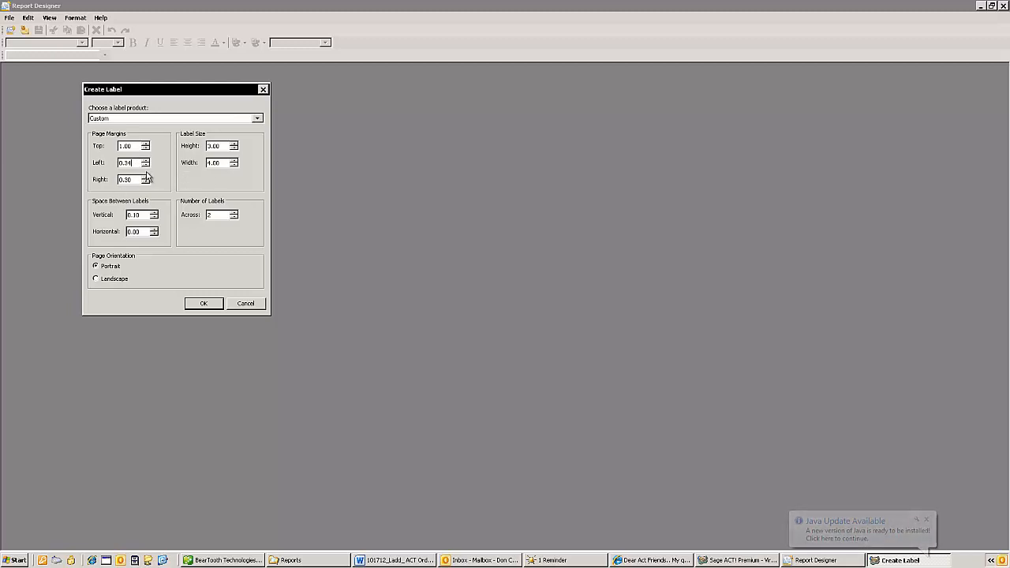
pyautogui.click(134, 181)
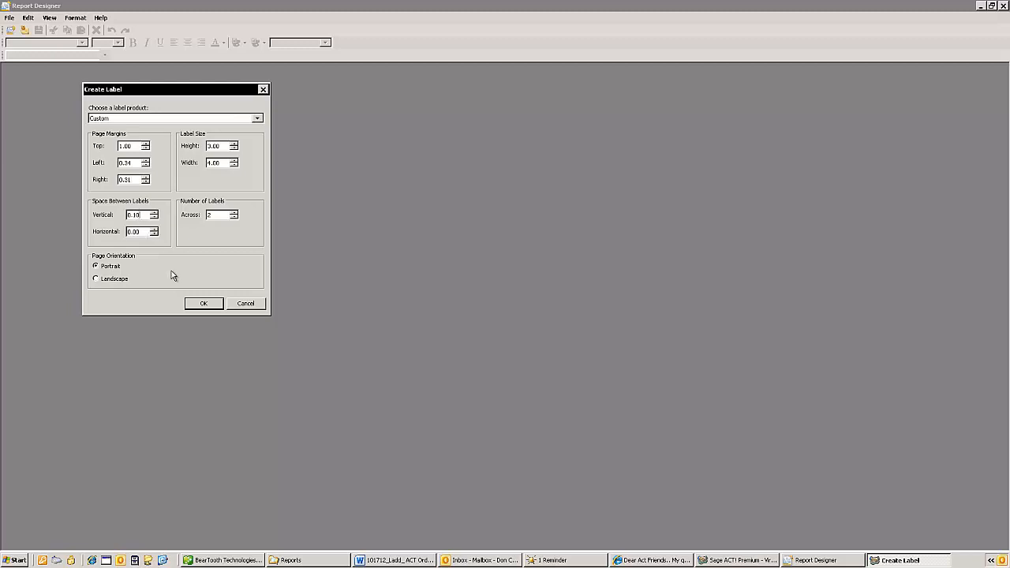
# - Set the space between labels to 0.01 and create the custom label template
pyautogui.press('BackSpace')
pyautogui.press('BackSpace')
pyautogui.write('01')
pyautogui.press('BackSpace')
pyautogui.press('BackSpace')
pyautogui.write('01')
pyautogui.click(204, 304)
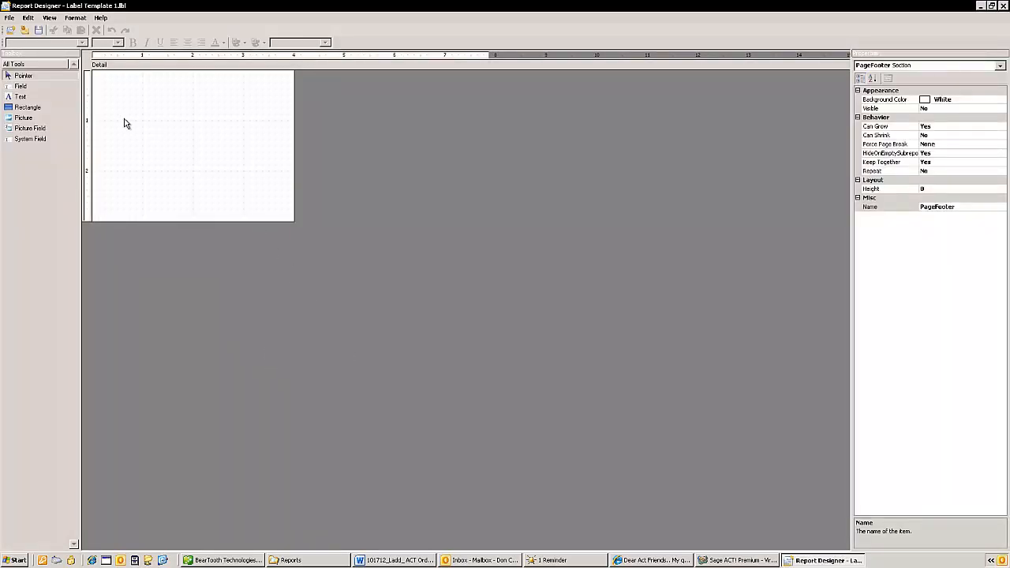
# - Draw a field area about 2.94 wide and 0.62 high in the upper part of the label and add the Contact field without a label
pyautogui.click(19, 87)
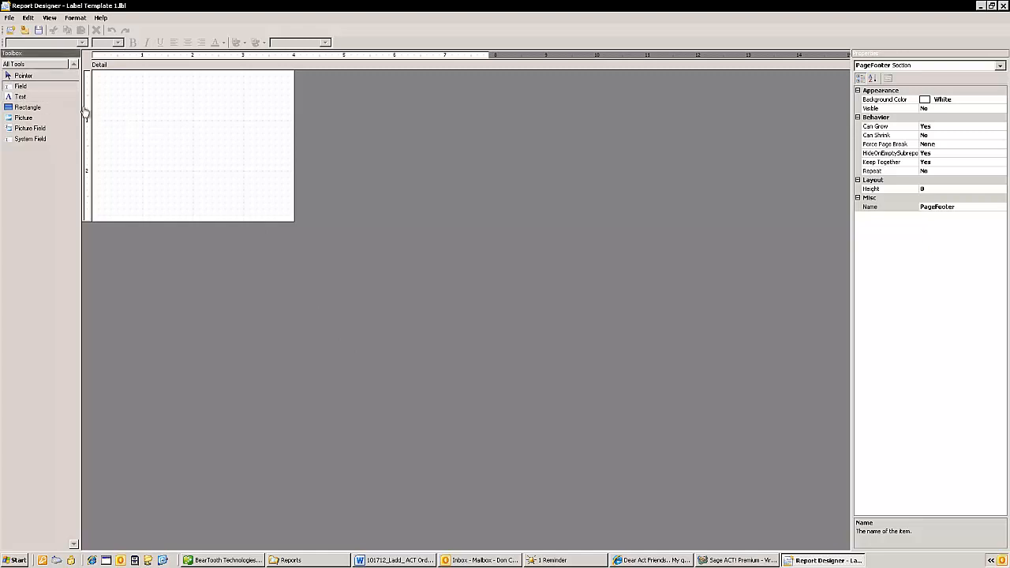
pyautogui.moveTo(117, 98)
pyautogui.mouseDown()
pyautogui.moveTo(121, 140)
pyautogui.moveTo(268, 130)
pyautogui.mouseUp()
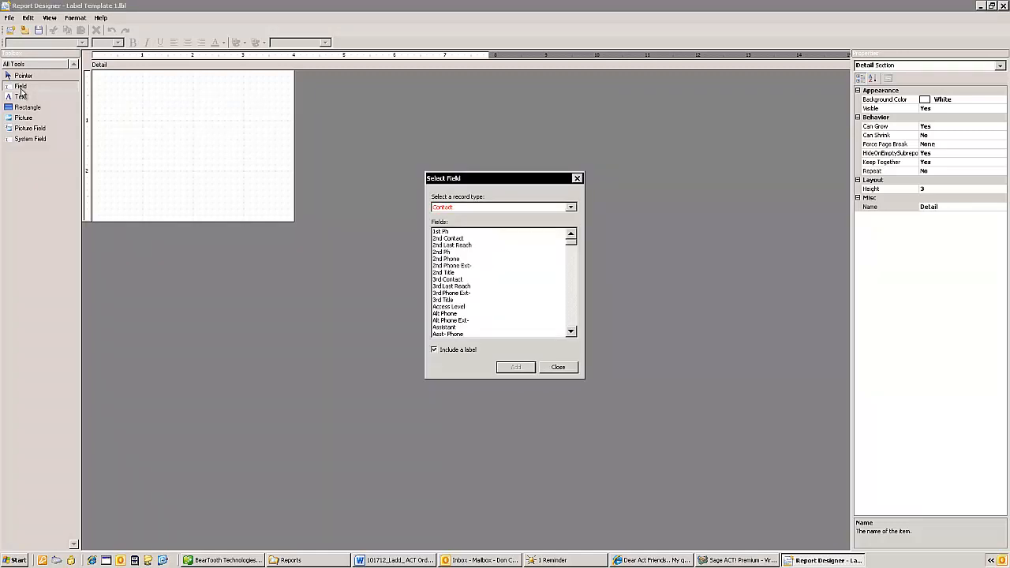
pyautogui.click(571, 332)
pyautogui.click(571, 333)
pyautogui.click(570, 332)
pyautogui.click(571, 333)
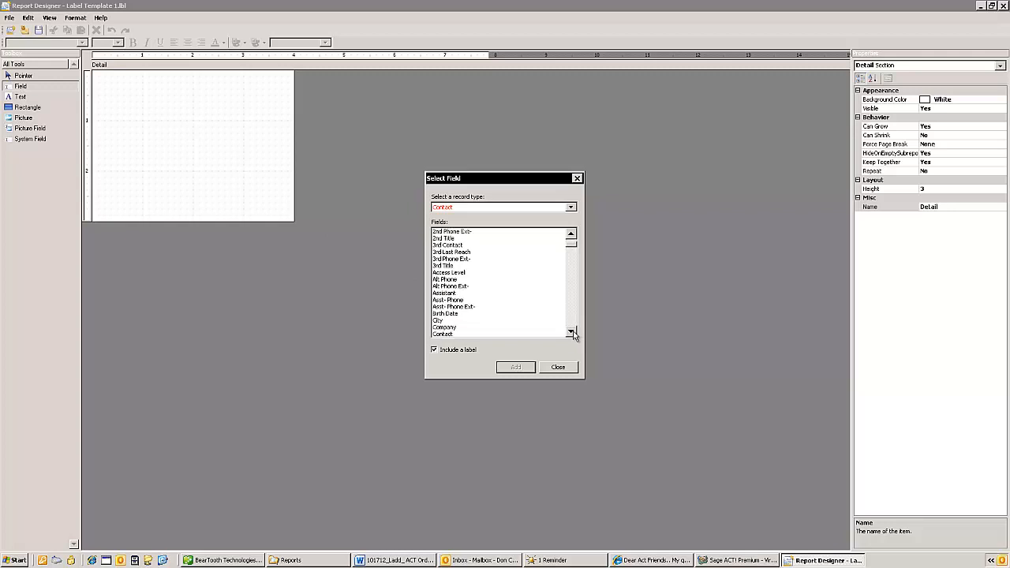
pyautogui.click(570, 333)
pyautogui.click(571, 333)
pyautogui.click(571, 333)
pyautogui.click(571, 332)
pyautogui.click(571, 332)
pyautogui.click(570, 332)
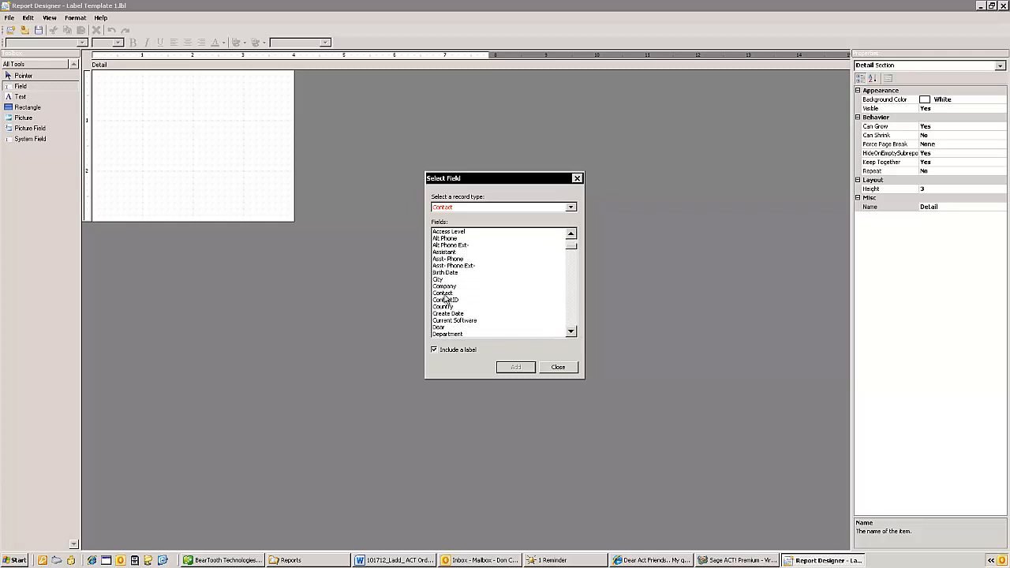
pyautogui.click(443, 294)
pyautogui.click(517, 368)
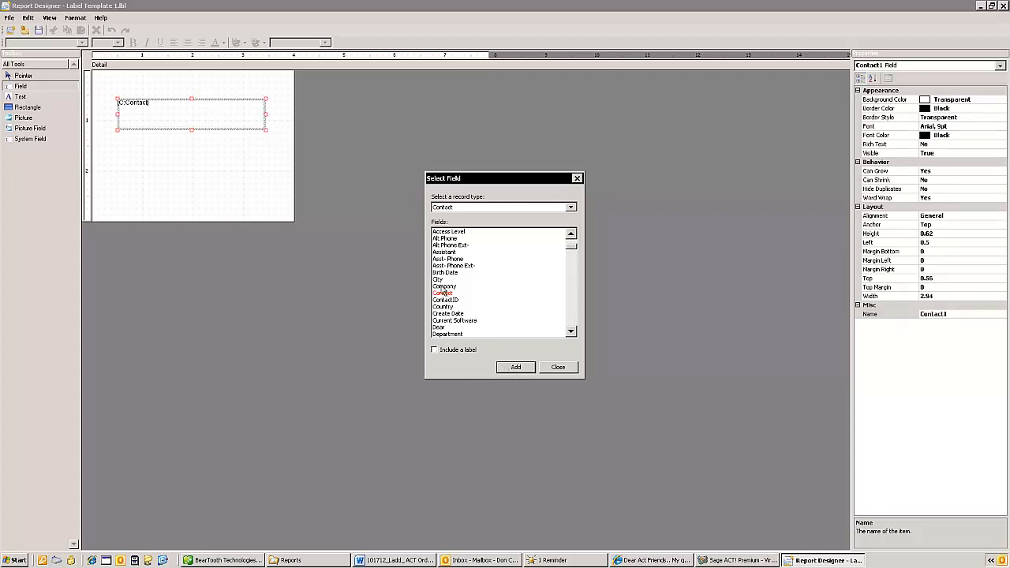
# - Add the Company field directly below the Contact field and finish selecting fields
pyautogui.click(443, 286)
pyautogui.click(517, 368)
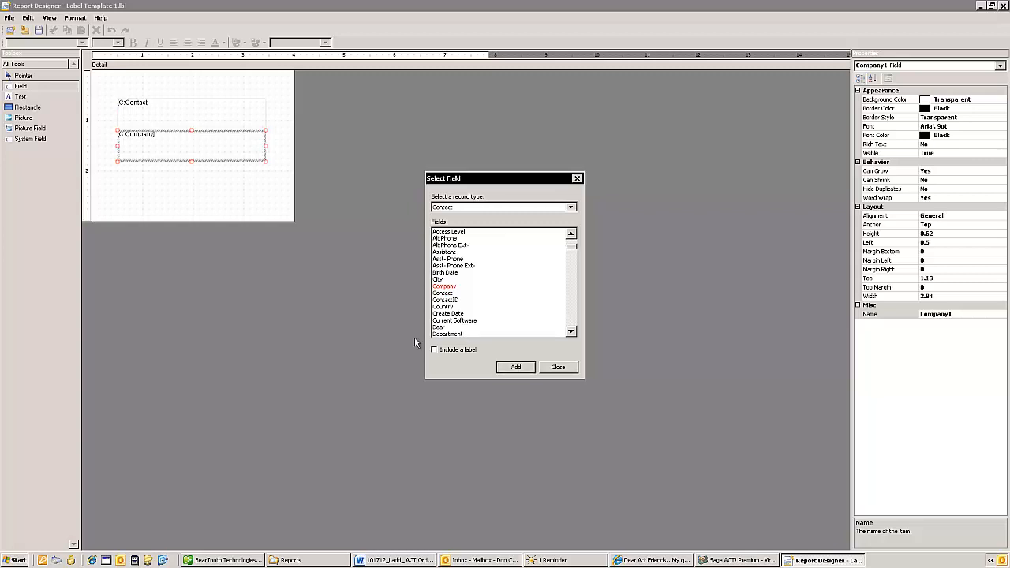
pyautogui.click(560, 370)
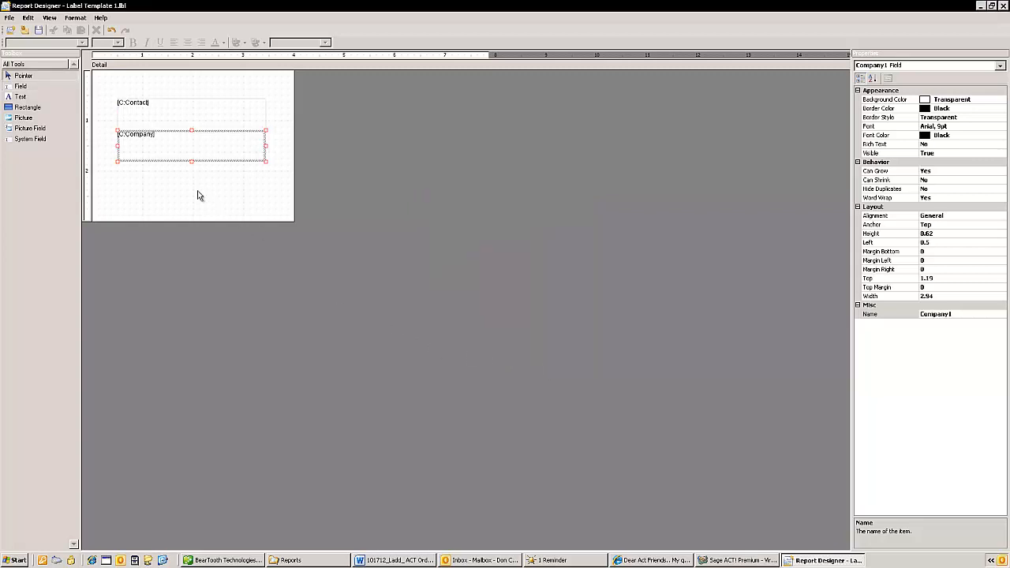
# - Format the Contact and Company fields together as bold text at 16 pt
pyautogui.keyDown('ctrl'); pyautogui.click(164, 121); pyautogui.keyUp('ctrl')
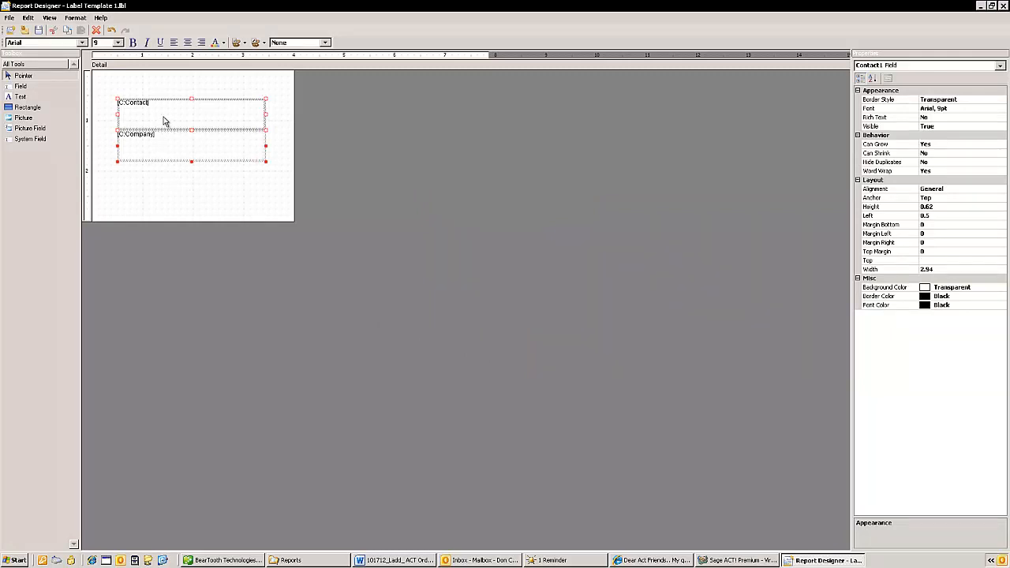
pyautogui.click(169, 135)
pyautogui.click(173, 119)
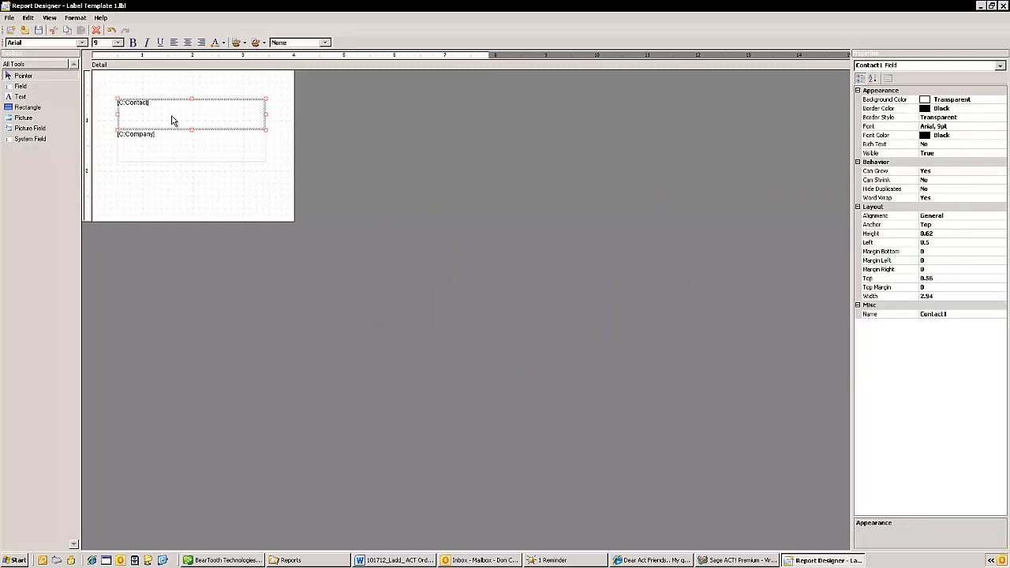
pyautogui.keyDown('ctrl'); pyautogui.click(166, 148); pyautogui.keyUp('ctrl')
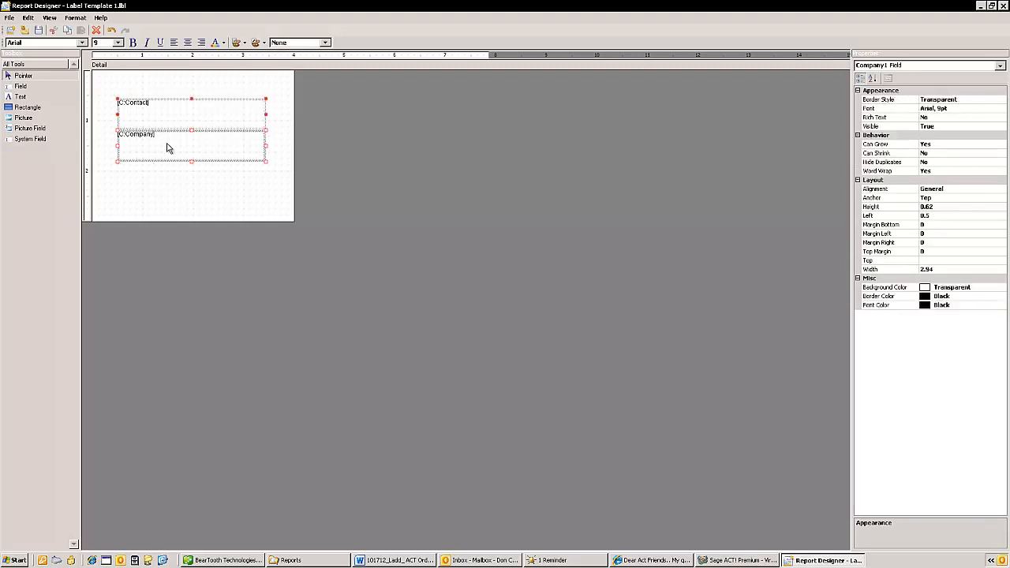
pyautogui.click(133, 42)
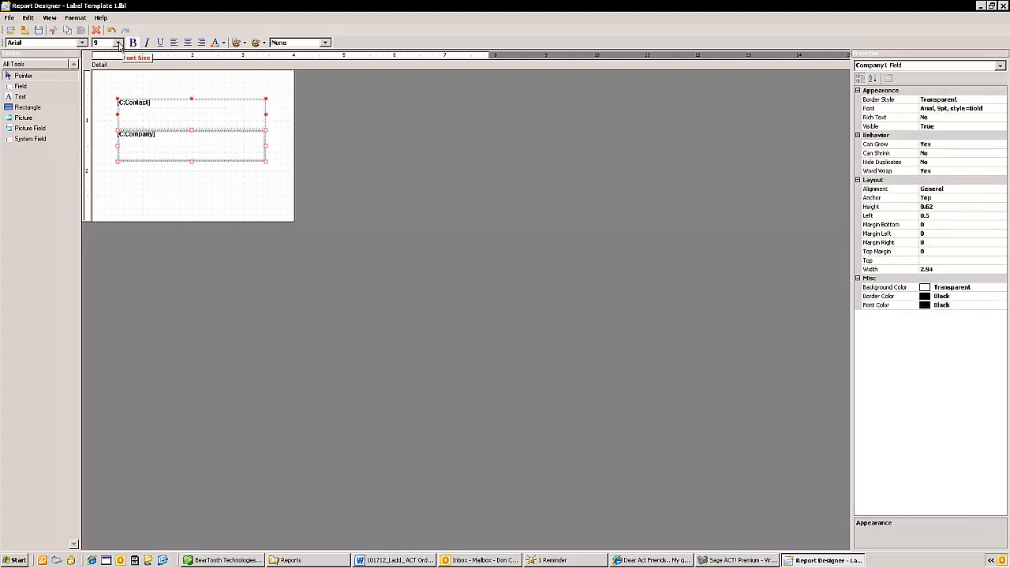
pyautogui.click(118, 42)
pyautogui.click(99, 88)
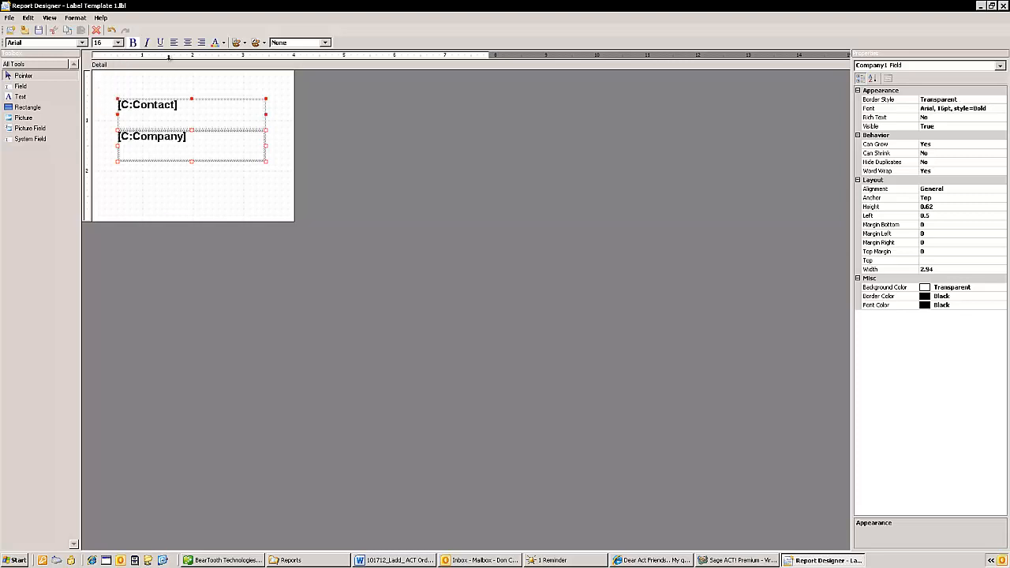
# - Center the text in both the Contact and Company fields and clear the selection
pyautogui.click(174, 42)
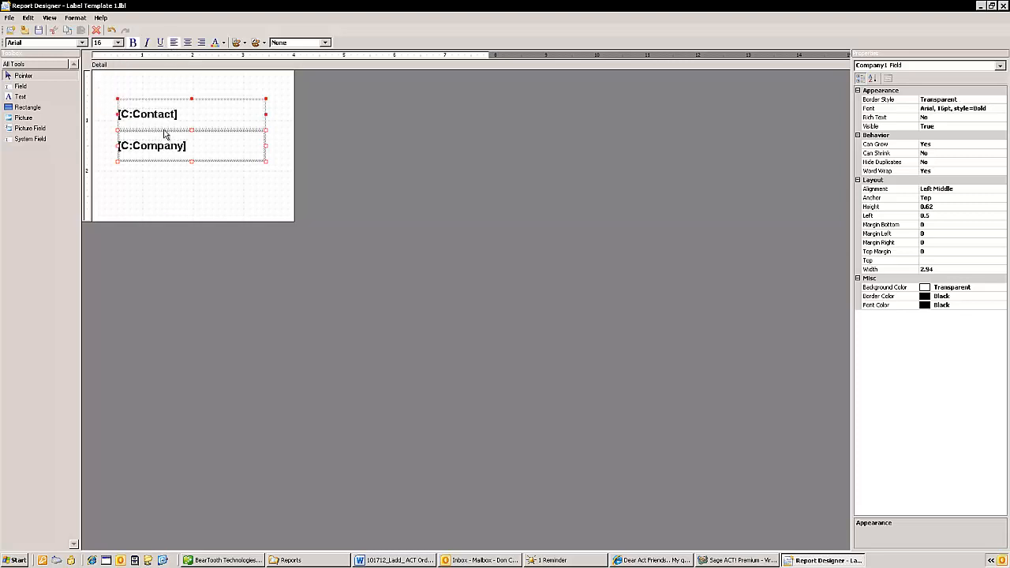
pyautogui.click(188, 42)
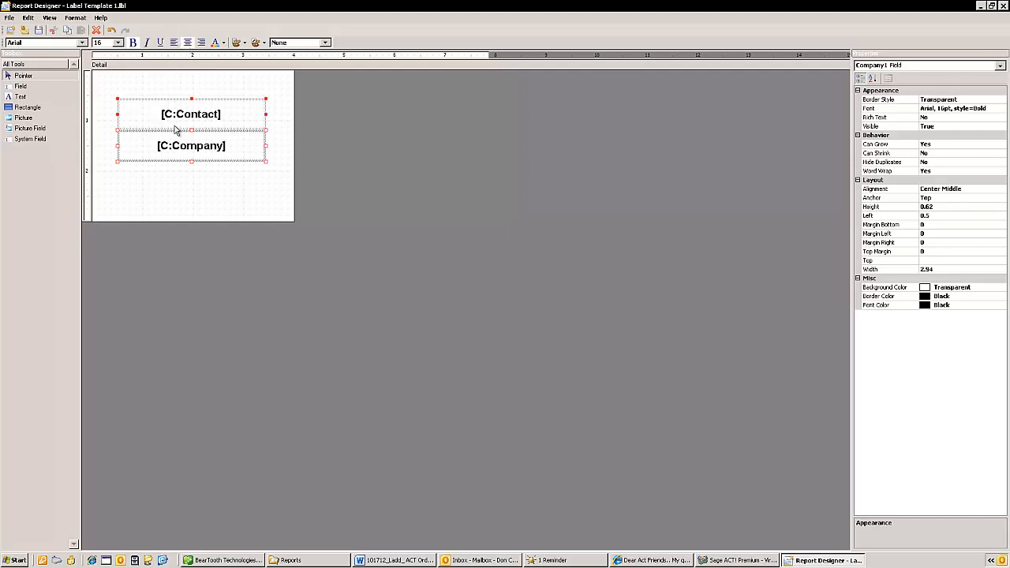
pyautogui.click(177, 196)
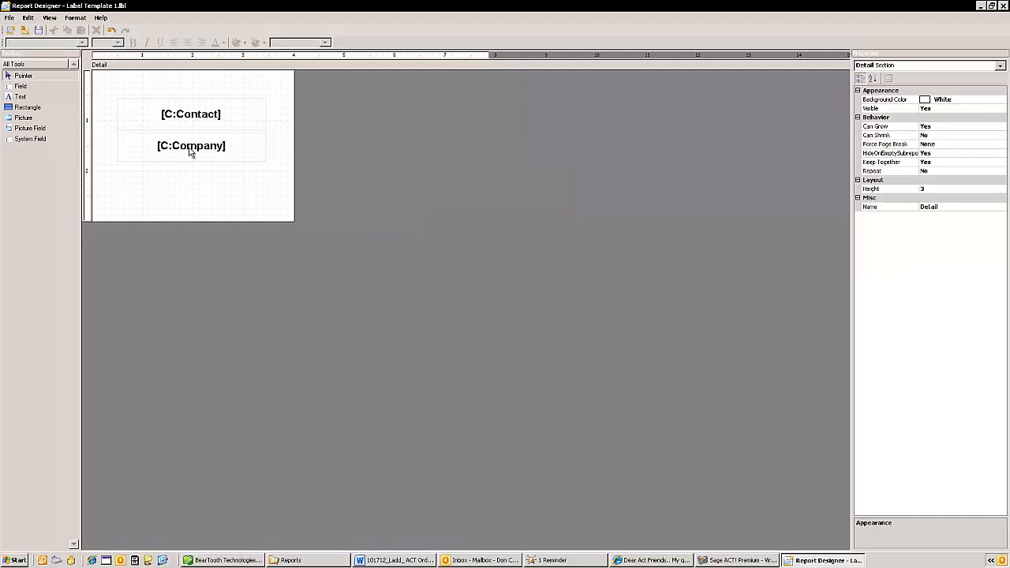
# - Set the Contact field's font size to 22
pyautogui.click(191, 117)
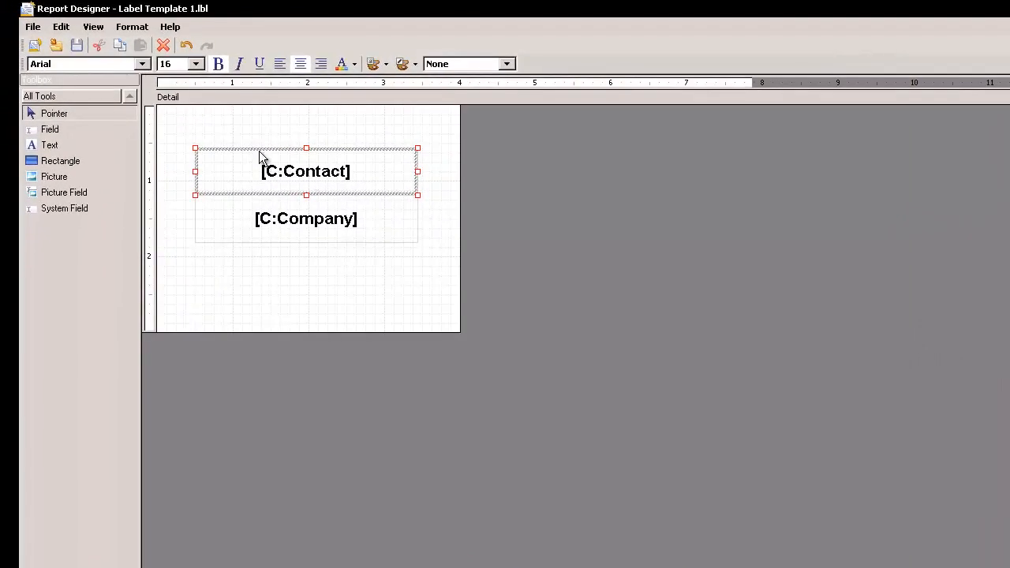
pyautogui.click(197, 65)
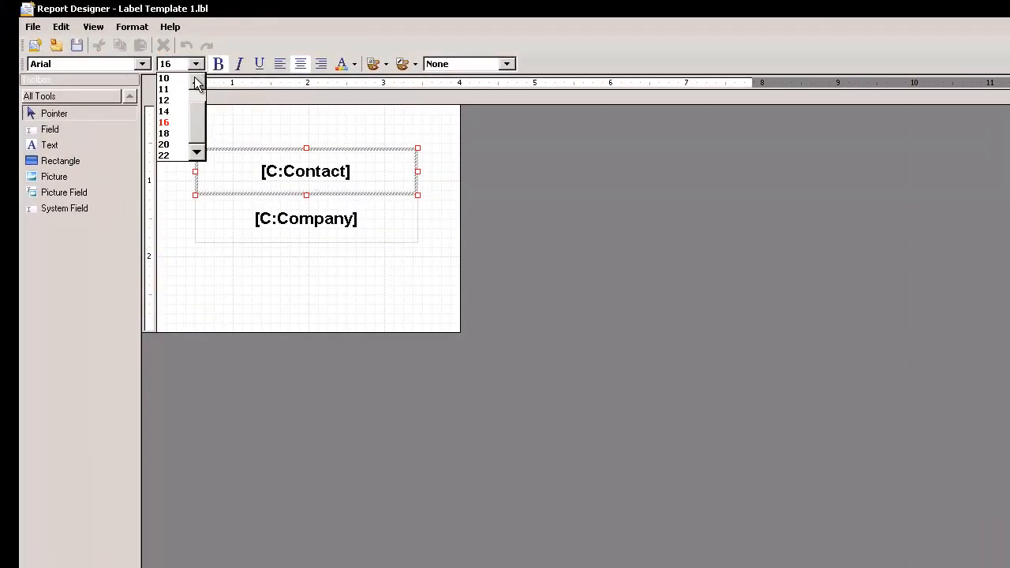
pyautogui.click(167, 156)
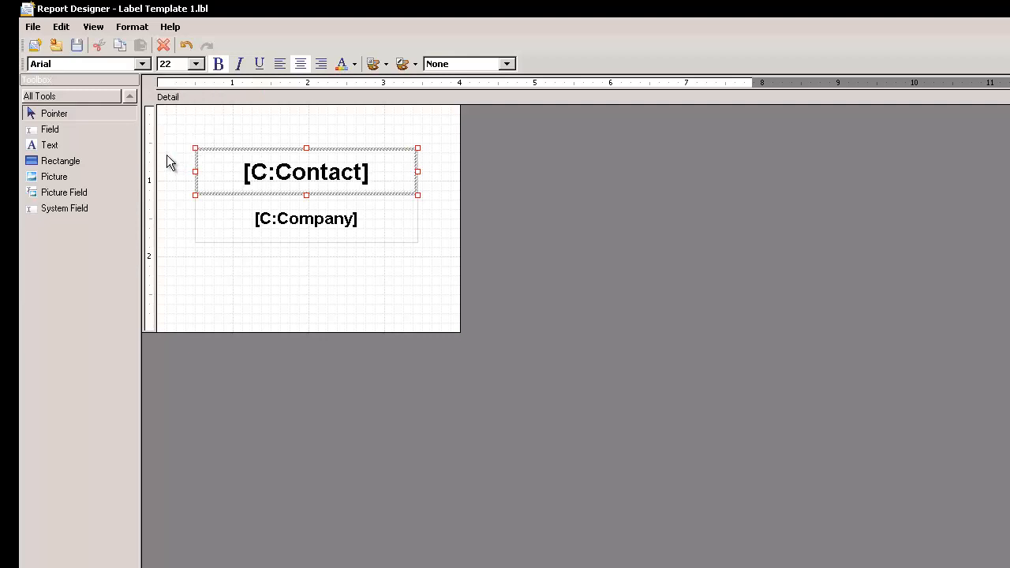
# - Nudge the Company field down two increments to leave a small gap below the Contact field
pyautogui.click(295, 224)
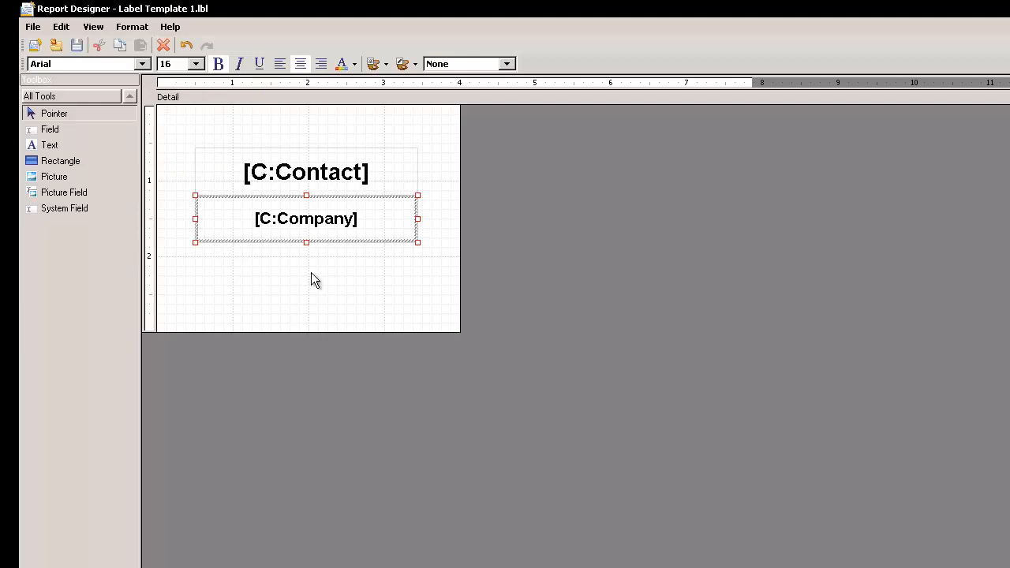
pyautogui.press('Down')
pyautogui.press('Down')
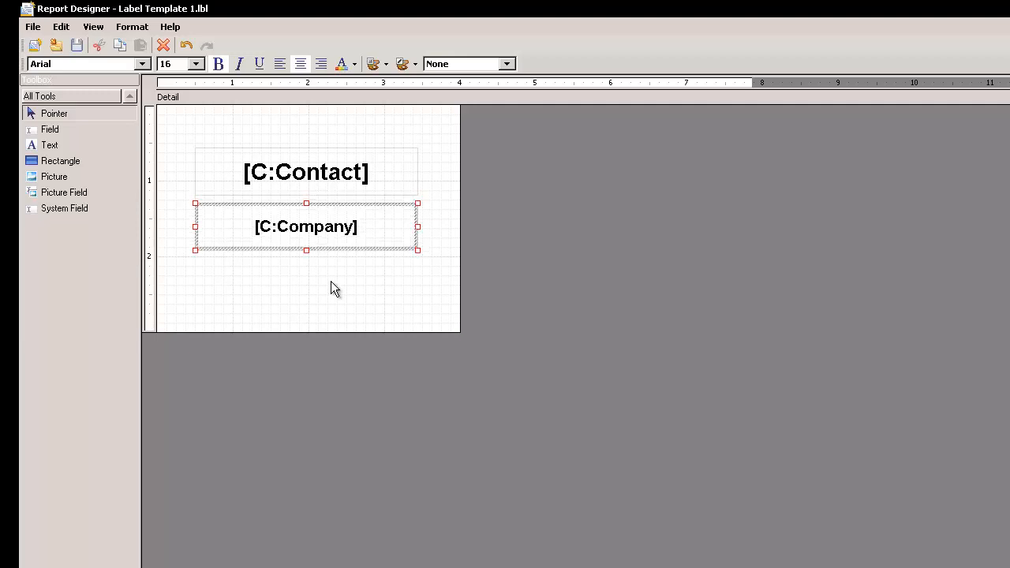
pyautogui.click(282, 186)
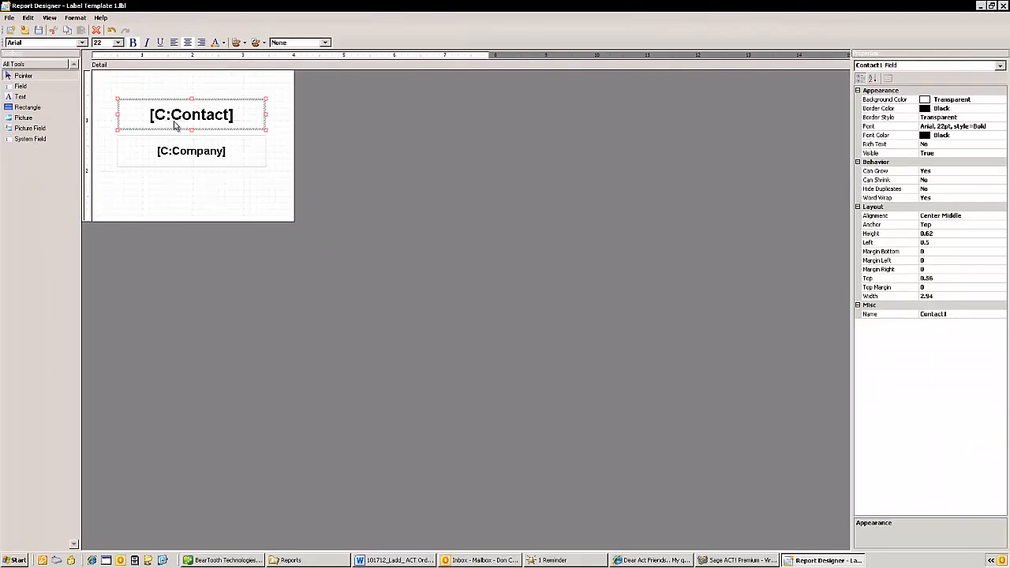
pyautogui.click(171, 179)
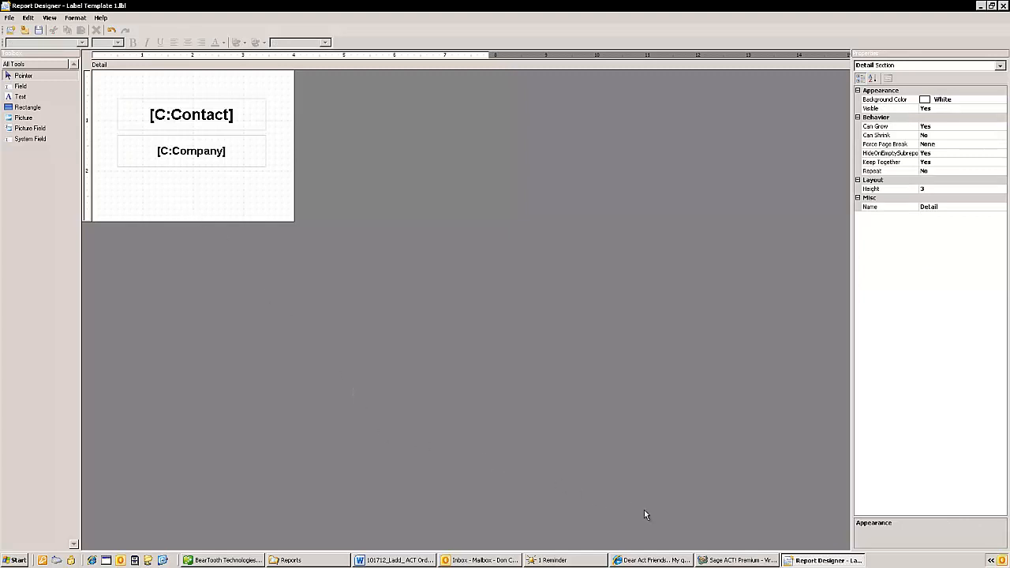
# - Switch to Sage ACT! and look up the contacts of the Leads Group subgroup under Hispanic Chamber Of Commerce
pyautogui.click(716, 561)
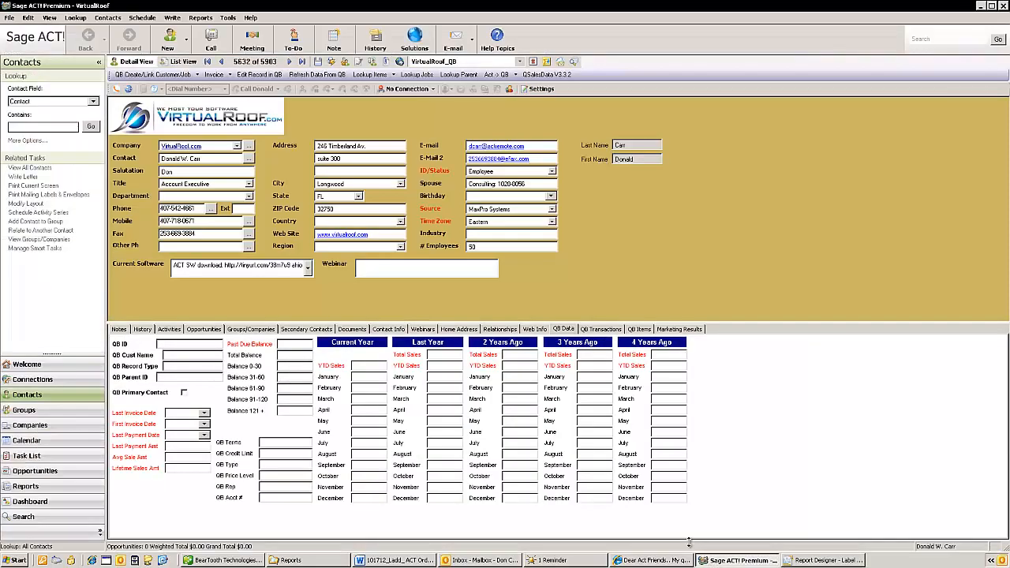
pyautogui.click(24, 239)
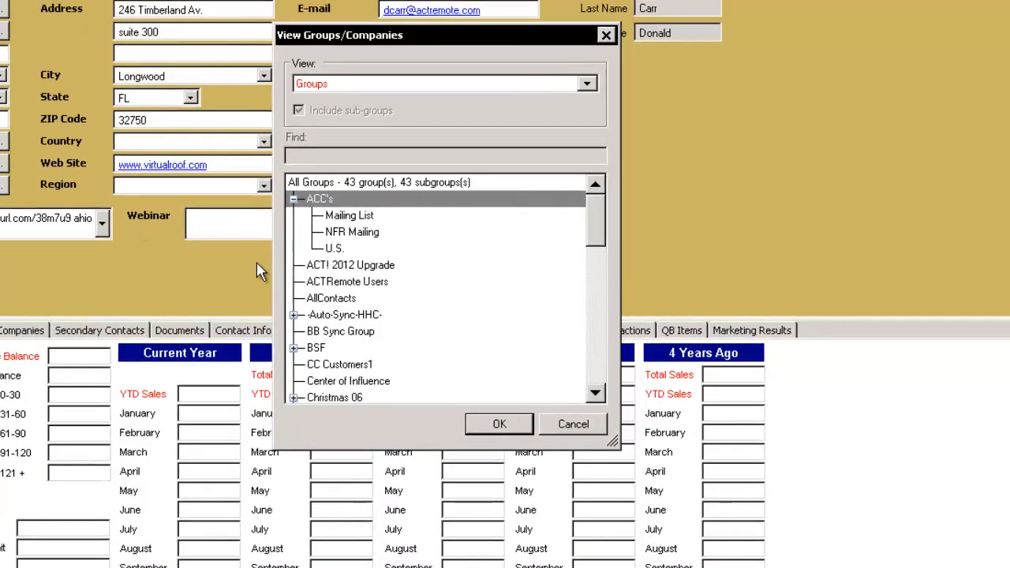
pyautogui.click(596, 393)
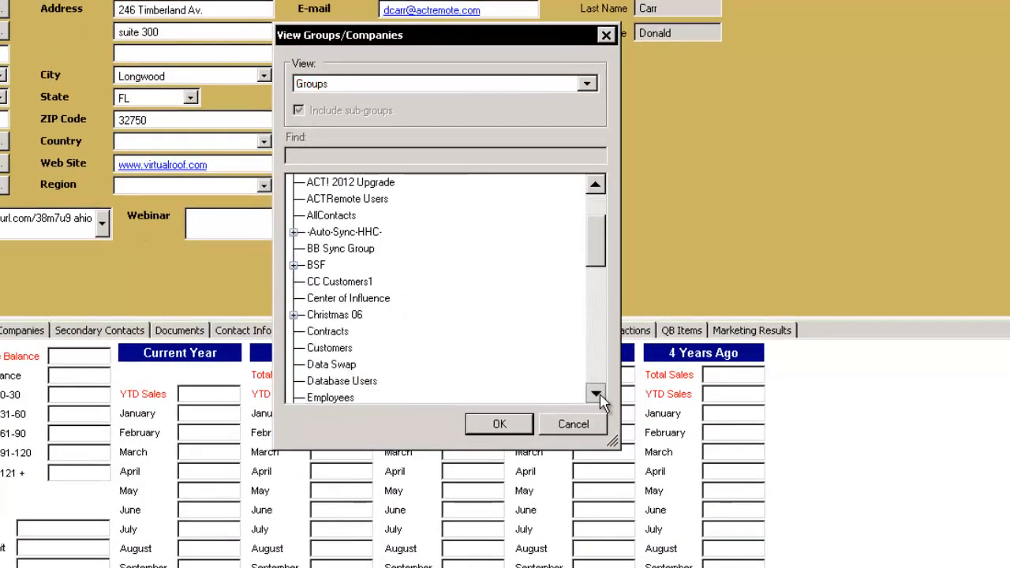
pyautogui.click(597, 394)
pyautogui.click(597, 394)
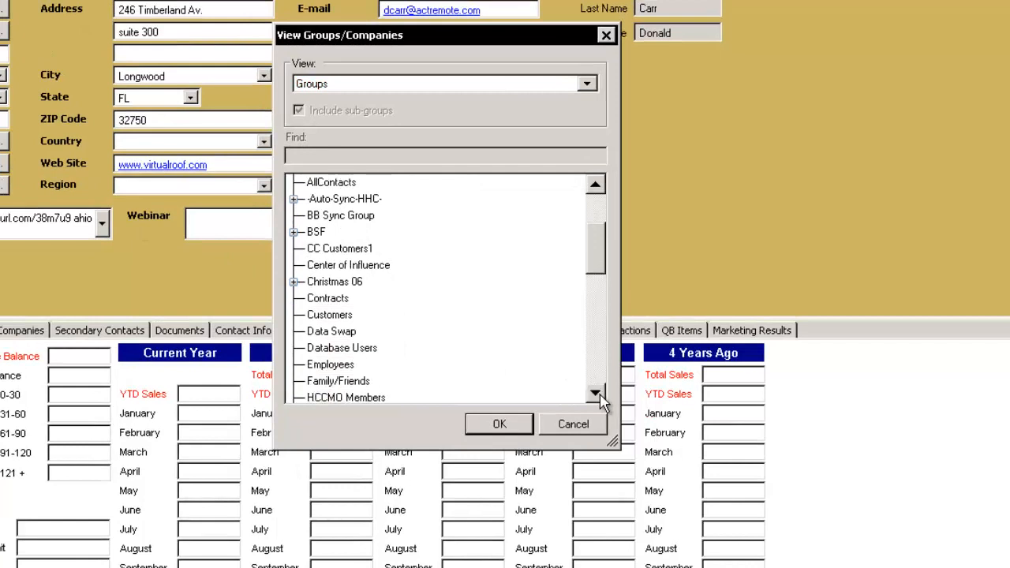
pyautogui.click(597, 394)
pyautogui.click(597, 394)
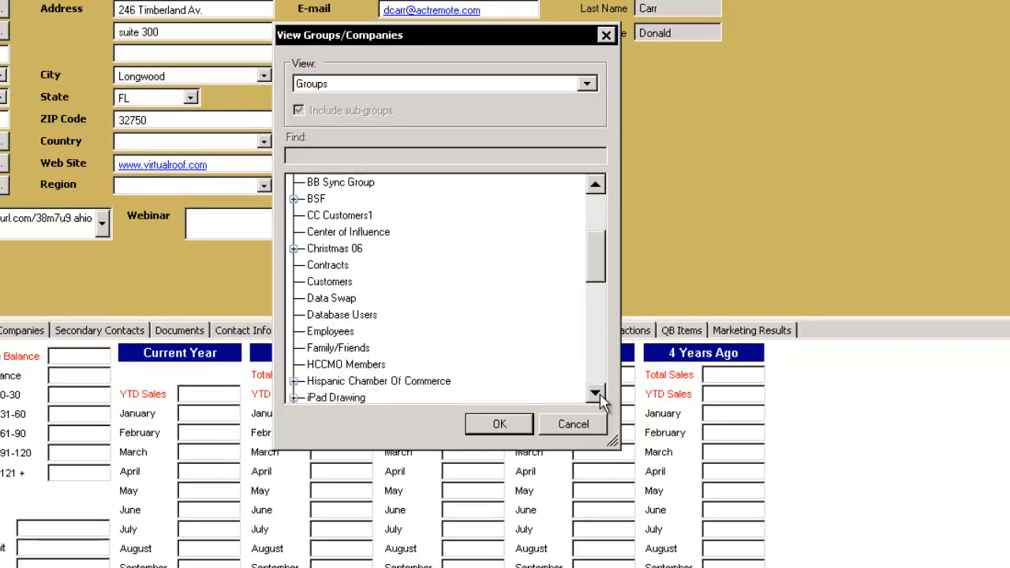
pyautogui.click(597, 395)
pyautogui.click(596, 394)
pyautogui.click(597, 395)
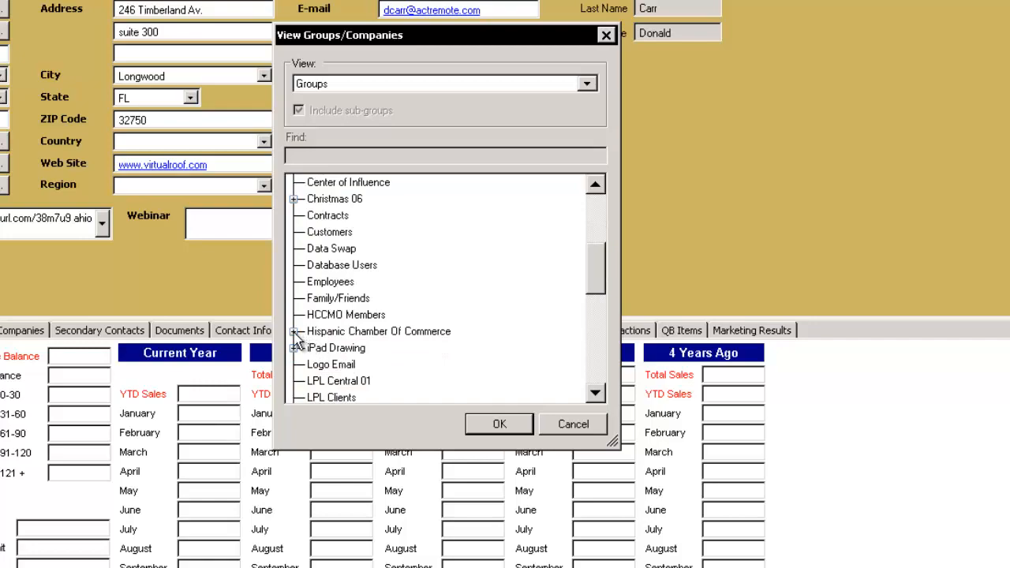
pyautogui.click(294, 332)
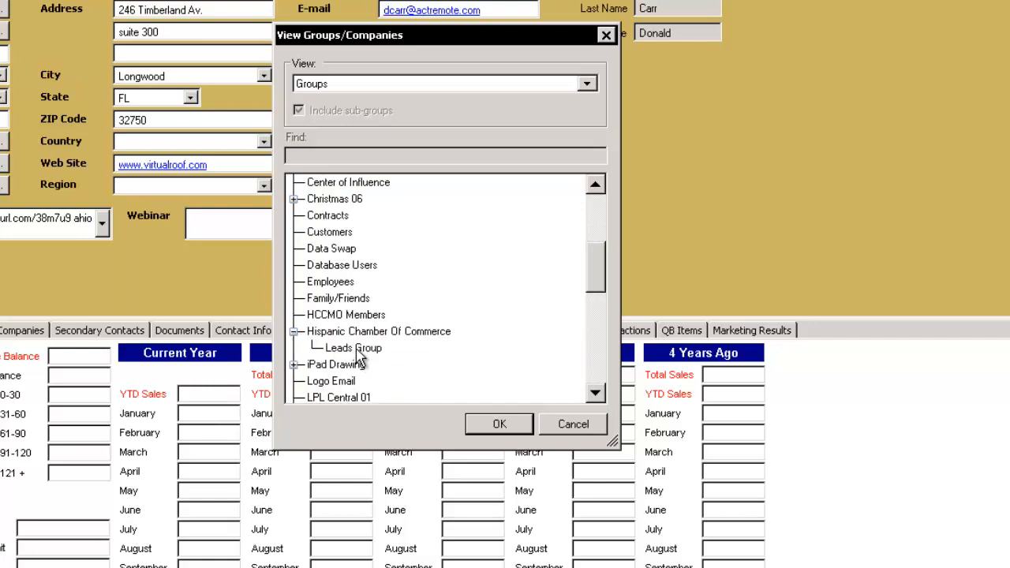
pyautogui.click(356, 348)
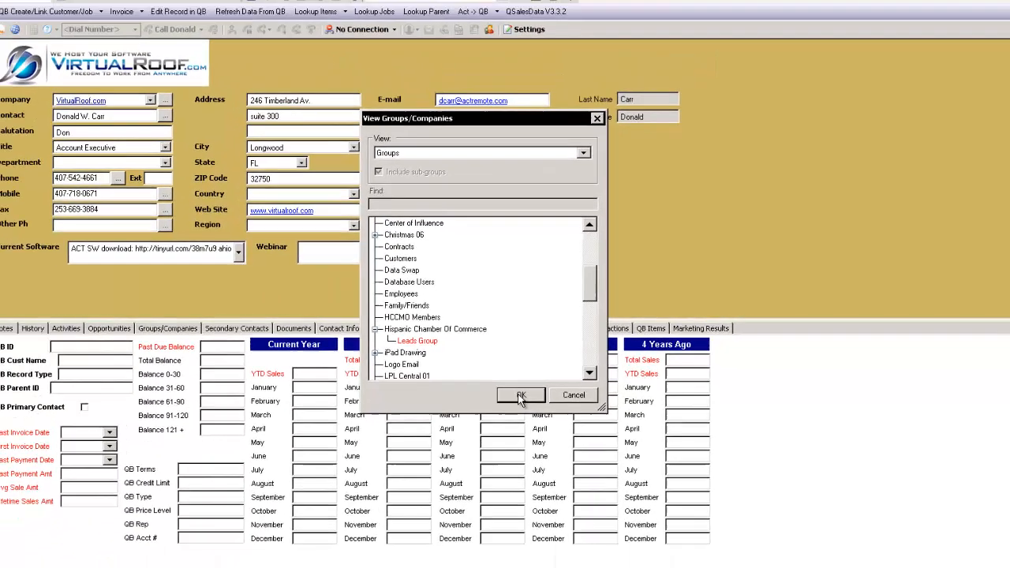
pyautogui.click(500, 424)
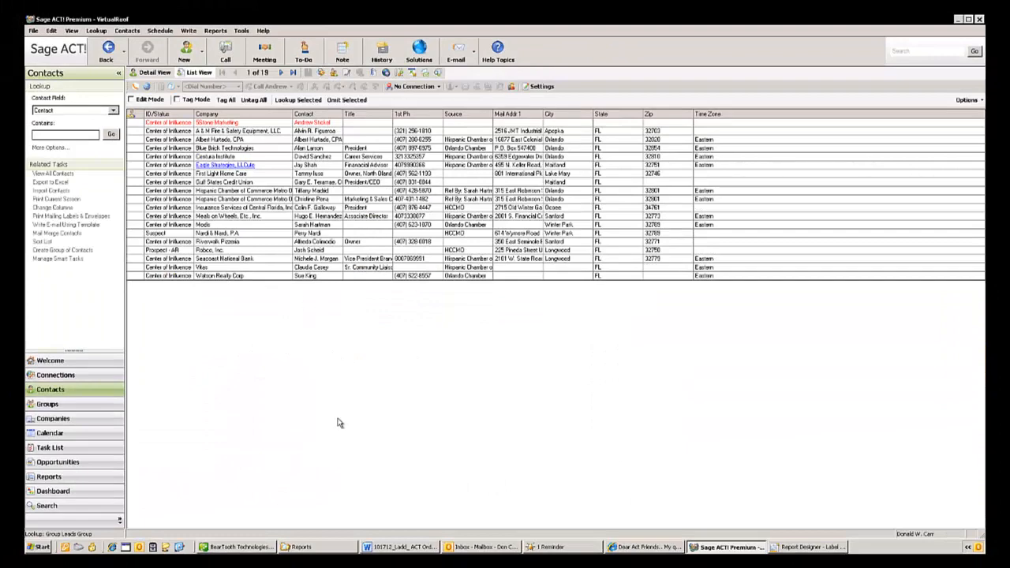
# - Return to Report Designer, run the label template as a preview for the current lookup, and examine the badge layout at full-screen size
pyautogui.click(797, 547)
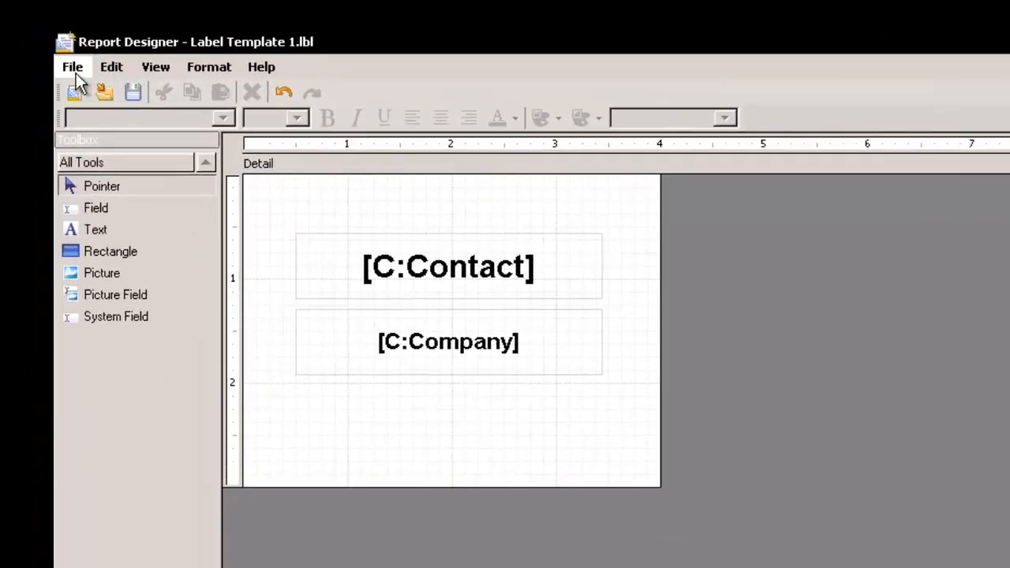
pyautogui.click(34, 31)
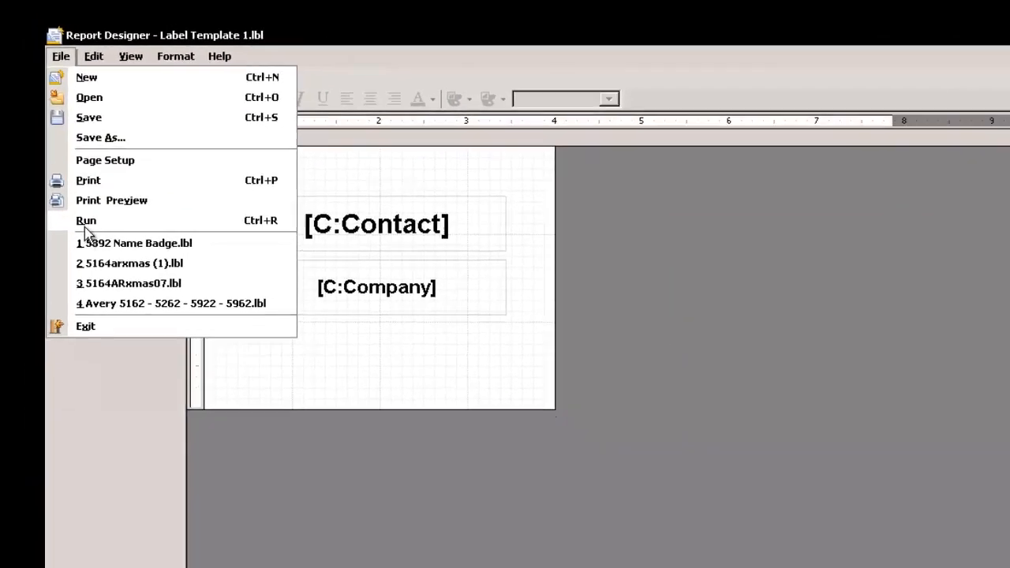
pyautogui.click(106, 281)
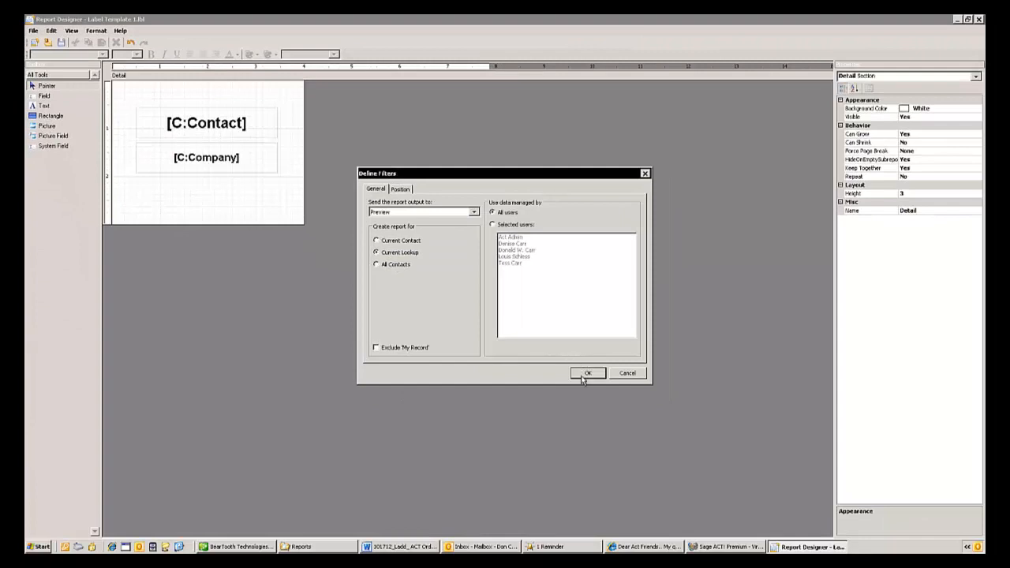
pyautogui.press('Return')
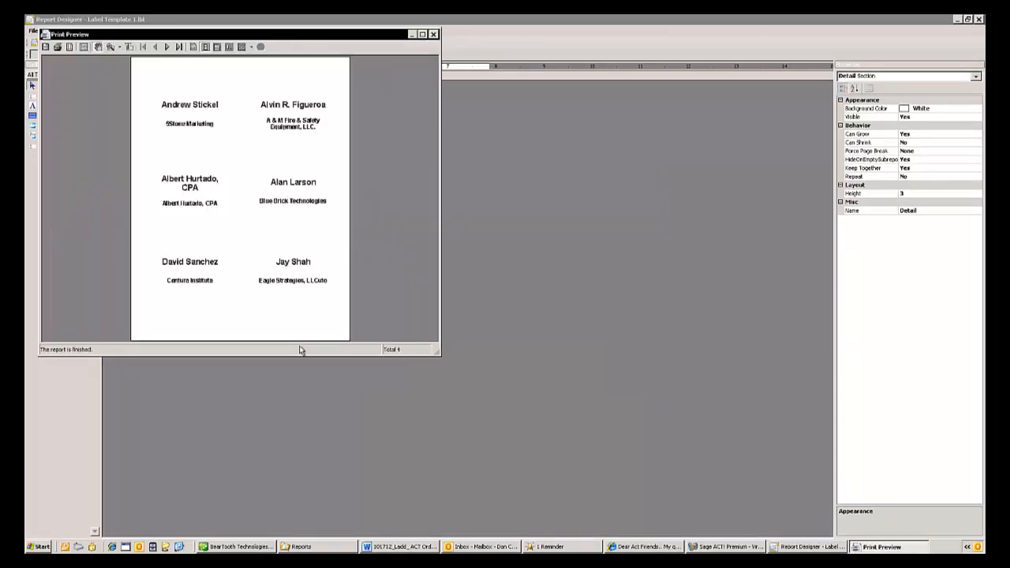
pyautogui.click(422, 35)
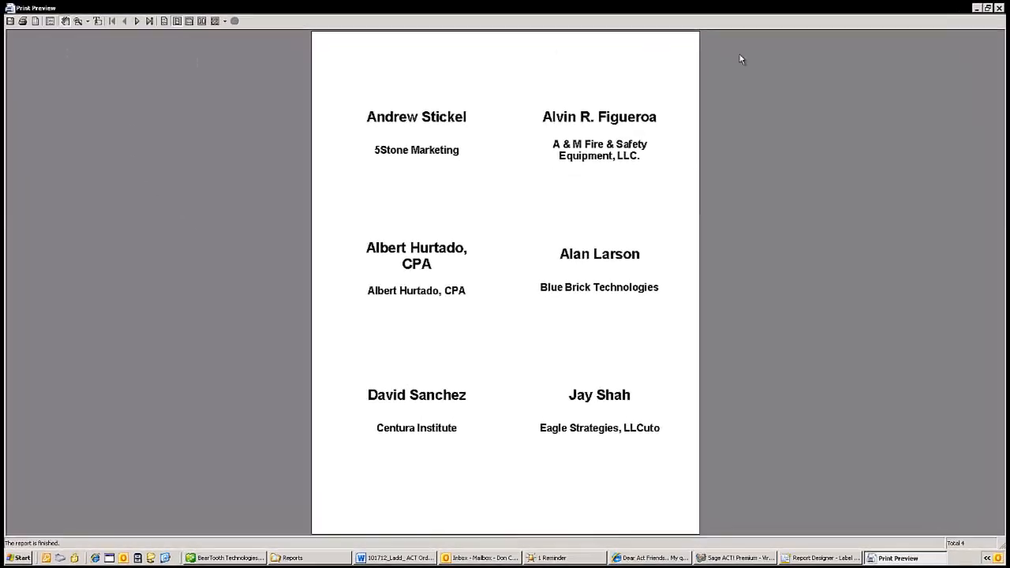
pyautogui.click(1003, 6)
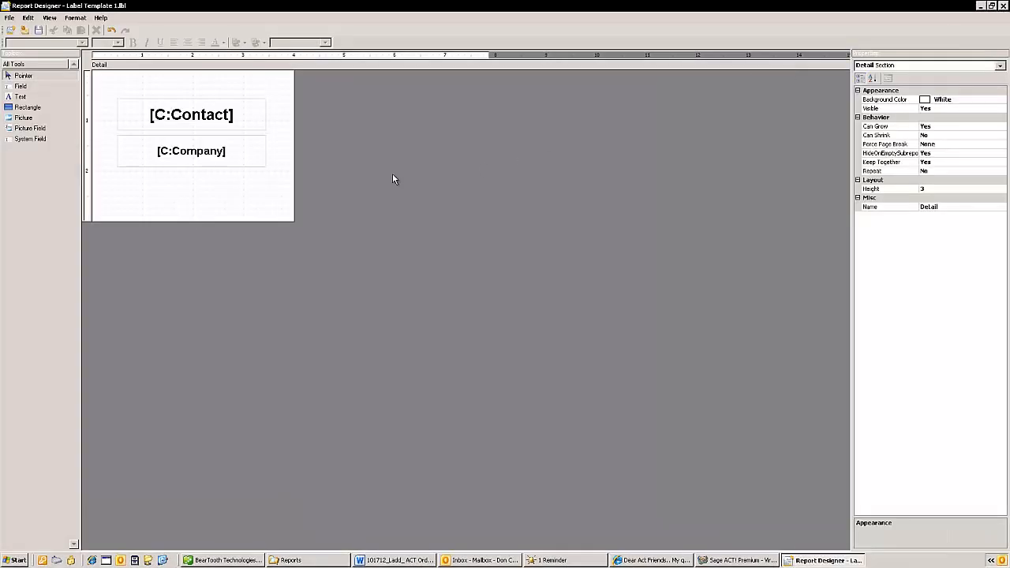
# - Save the template as 5392 Name Badge in the Reports folder, replacing the existing file, and close Report Designer
pyautogui.click(9, 17)
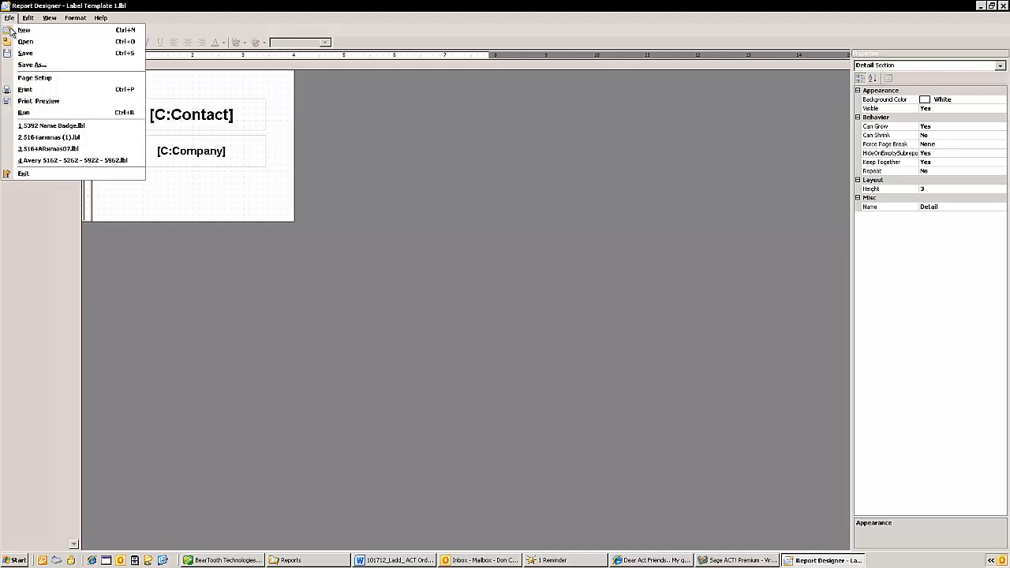
pyautogui.click(27, 65)
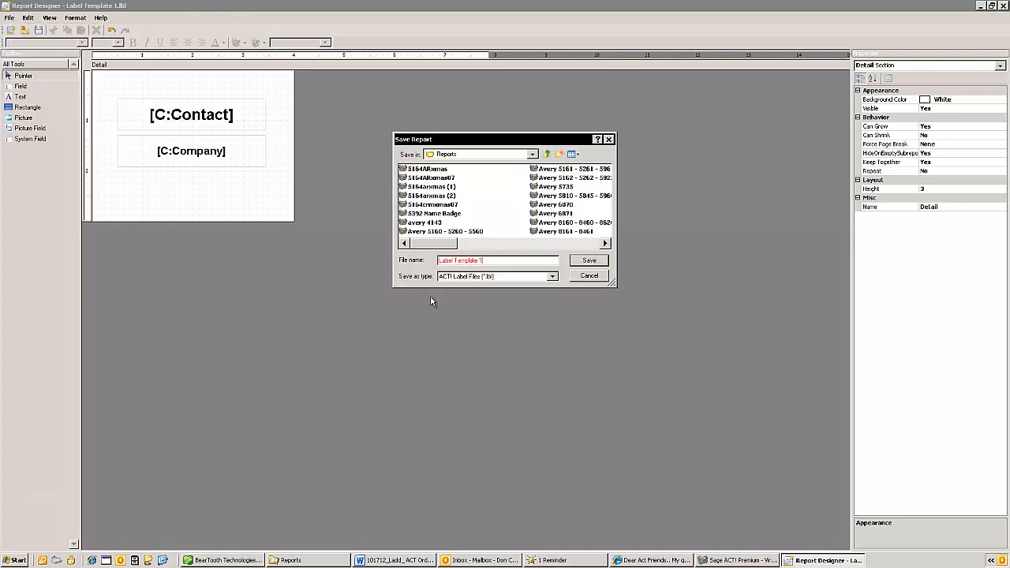
pyautogui.click(427, 214)
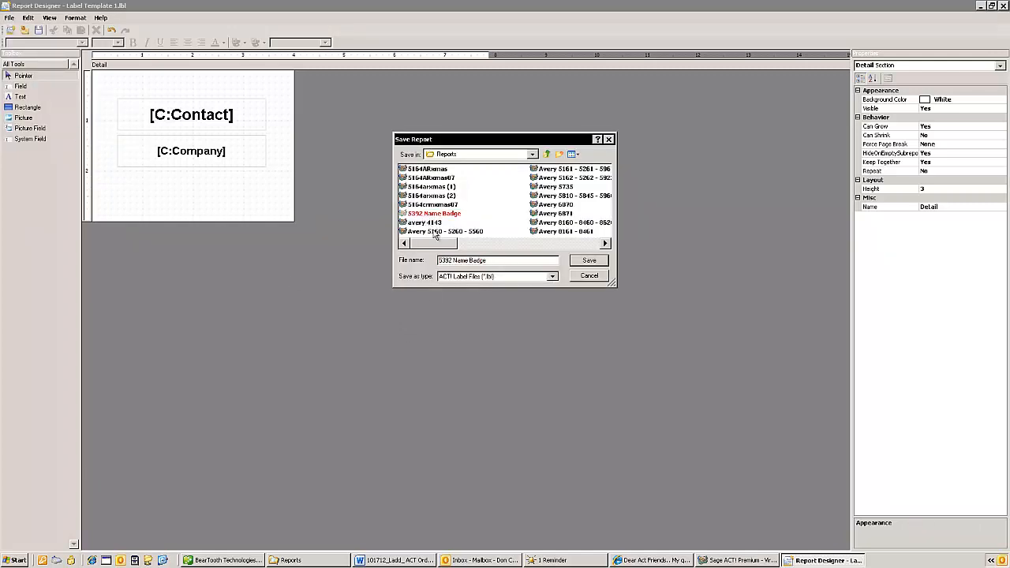
pyautogui.click(590, 265)
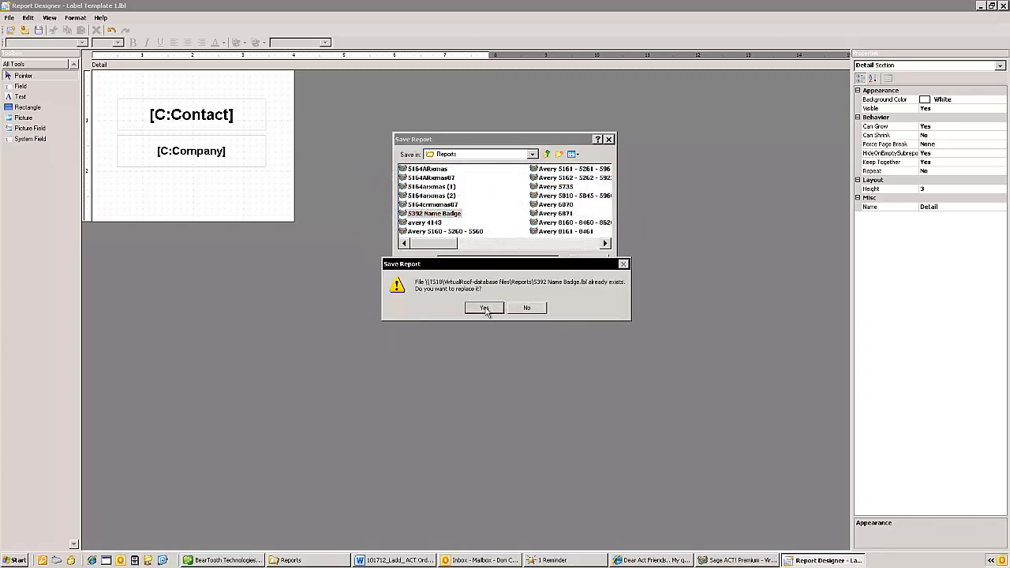
pyautogui.click(485, 308)
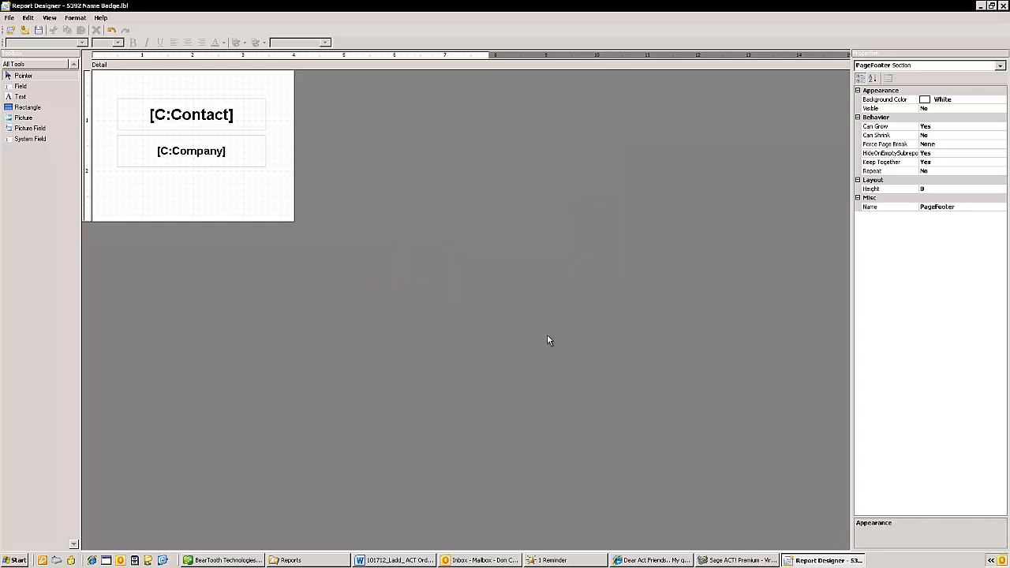
pyautogui.click(1002, 7)
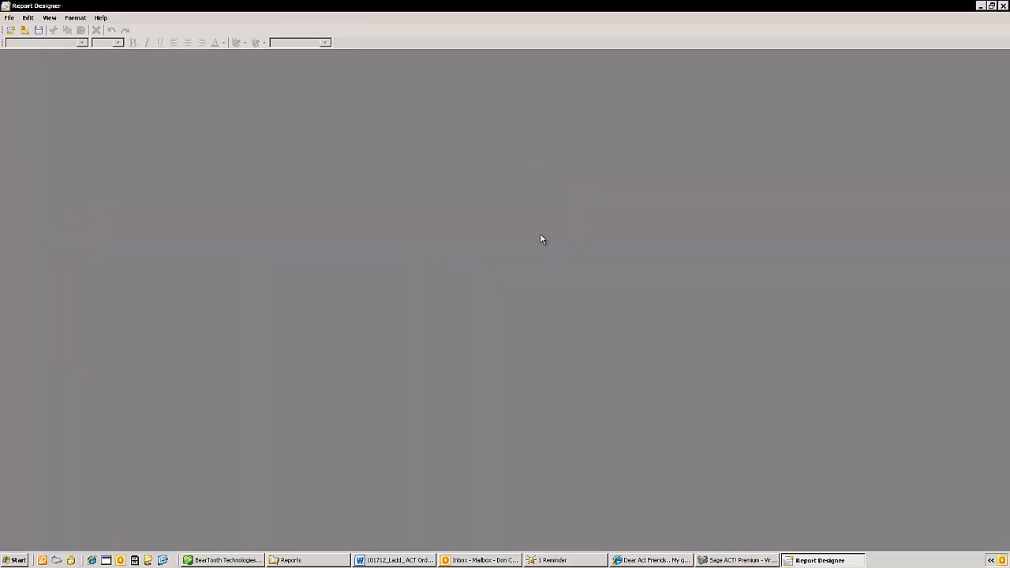
# - Exit Report Designer to Sage ACT! and, from the contact detail view, run the 5392 Name Badge labels as a preview for the current lookup
pyautogui.click(1002, 6)
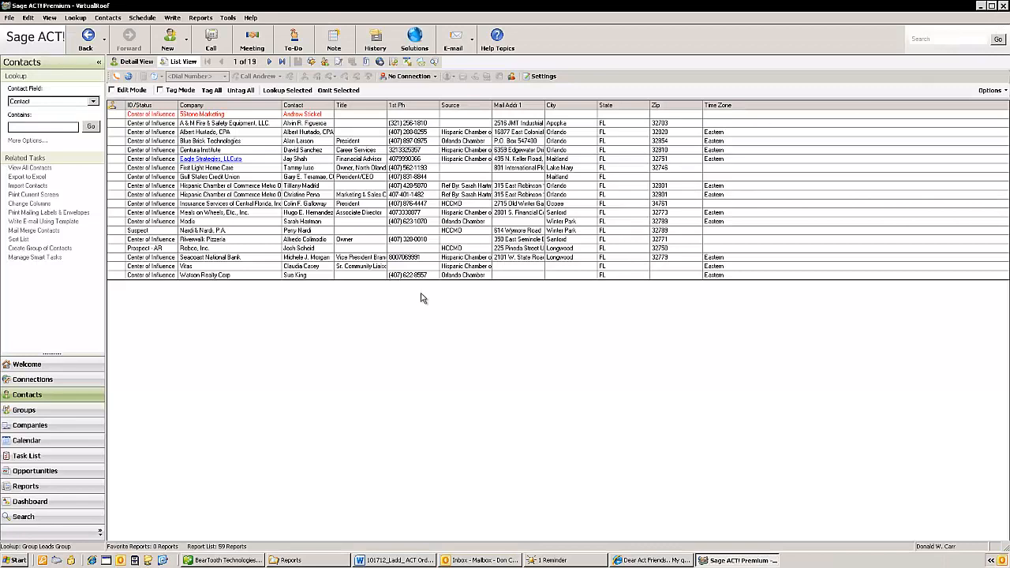
pyautogui.click(136, 62)
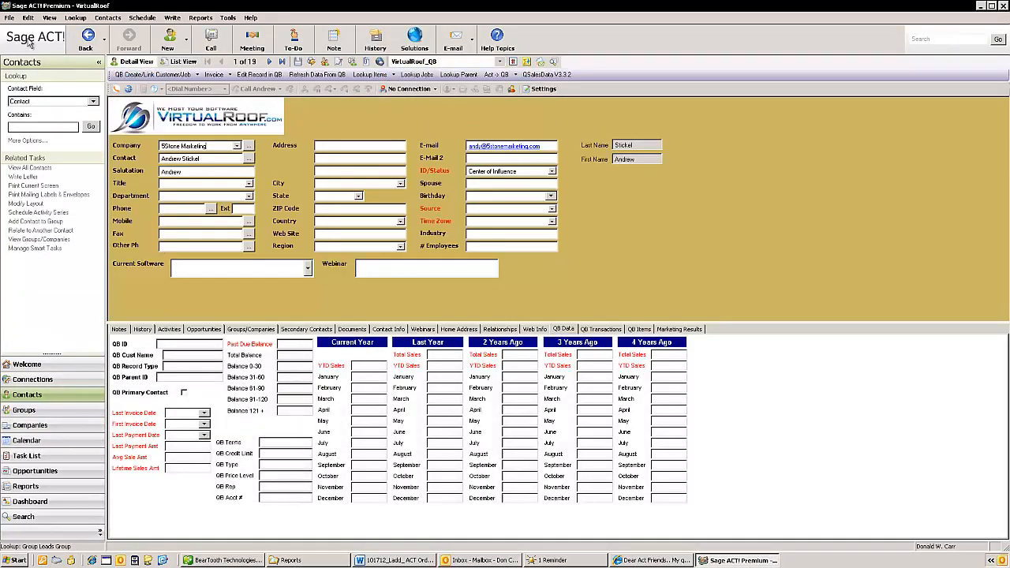
pyautogui.click(9, 18)
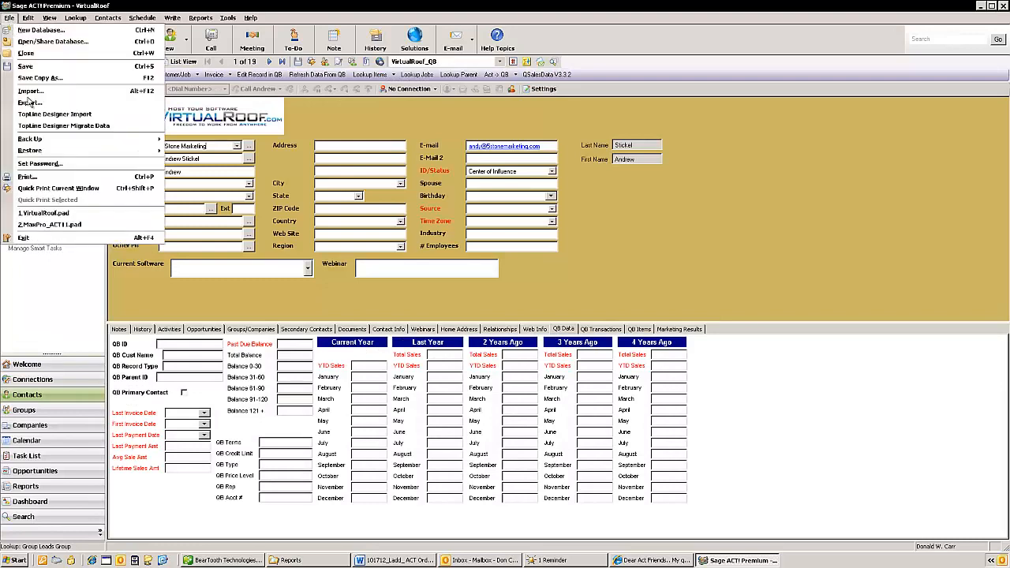
pyautogui.click(30, 176)
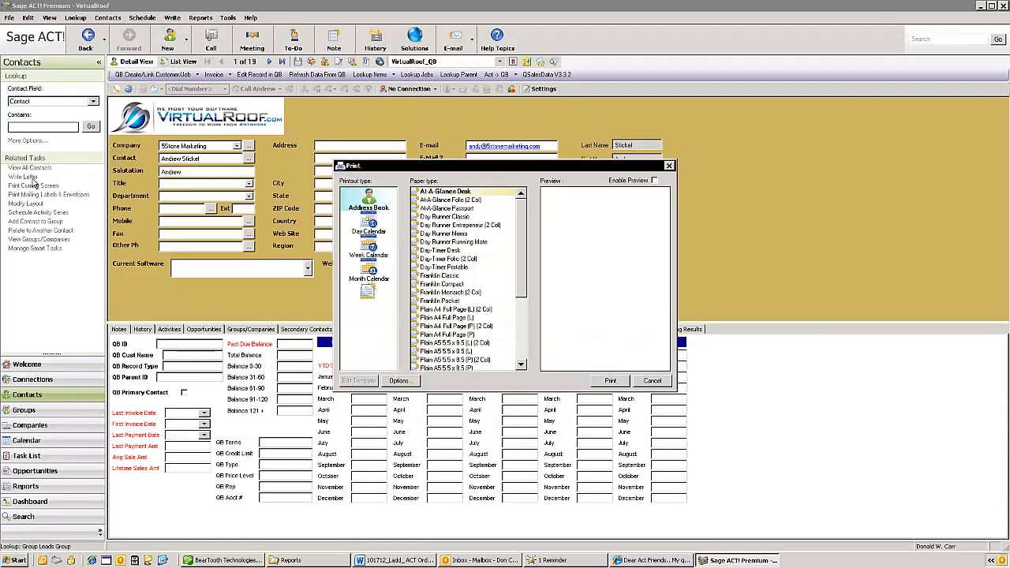
pyautogui.click(371, 319)
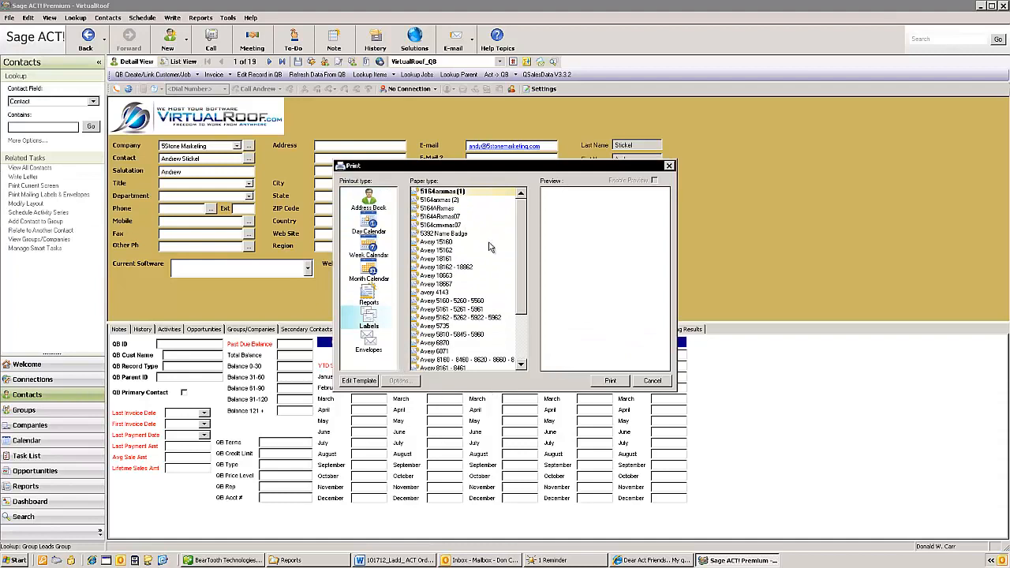
pyautogui.click(454, 234)
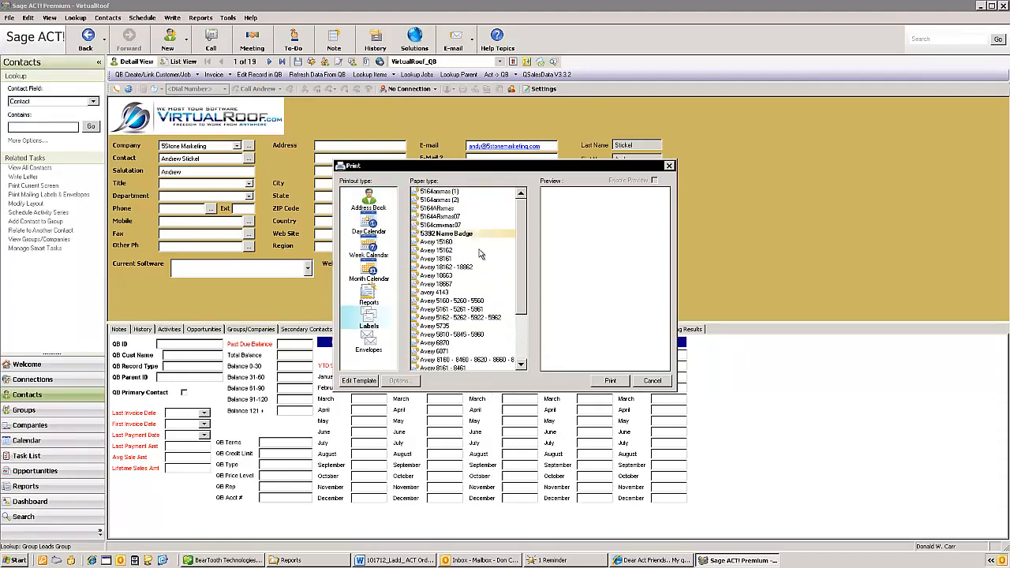
pyautogui.click(610, 382)
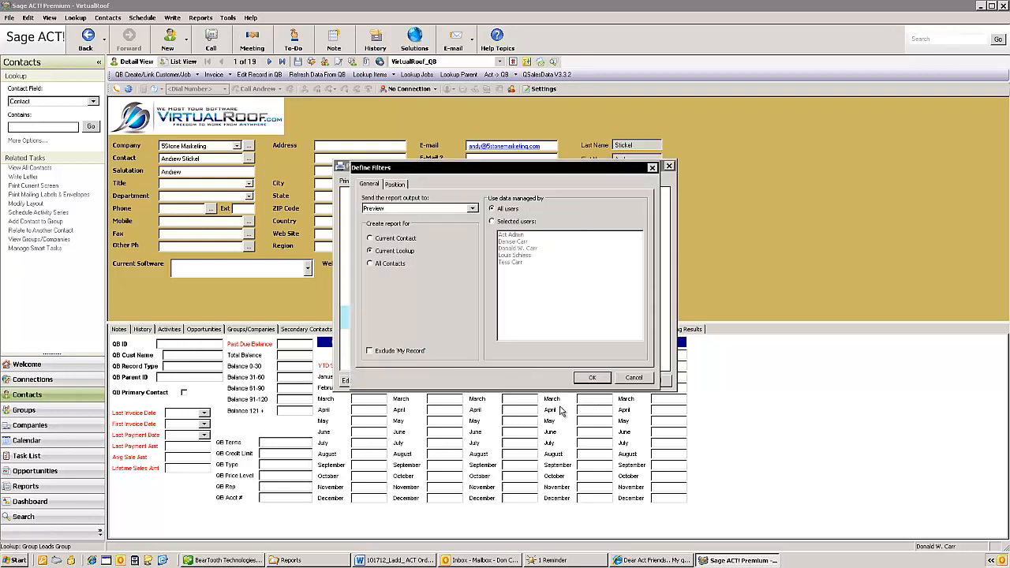
pyautogui.click(591, 378)
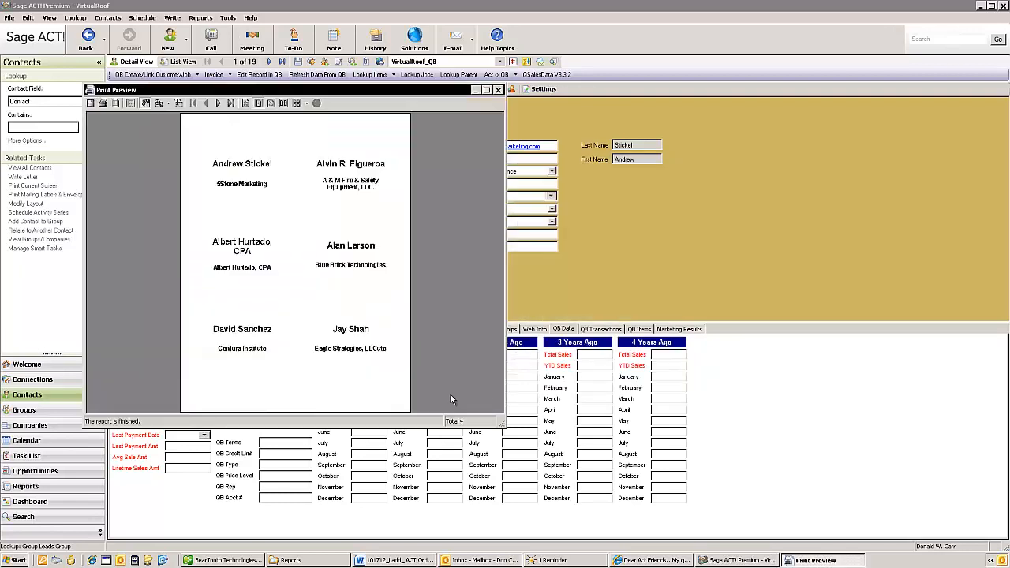